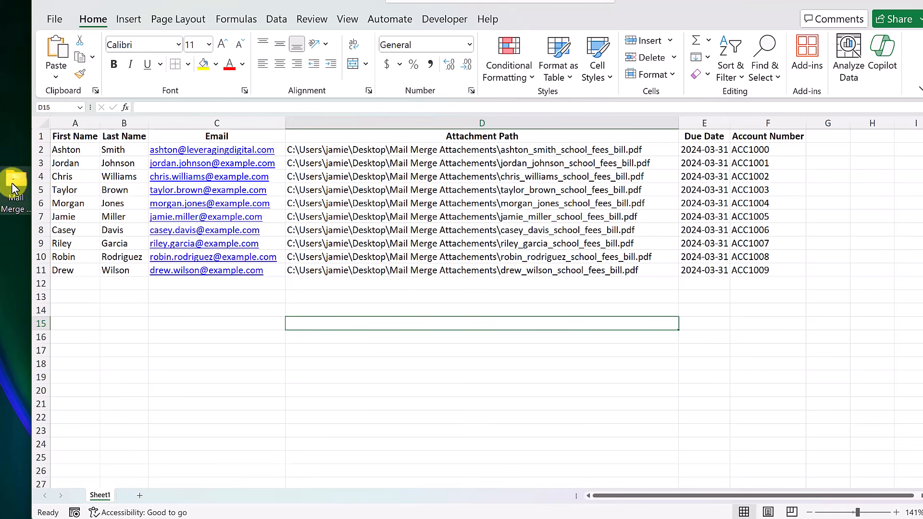
- Copy the file path of the first school fees bill PDF in the Mail Merge Attachements folder and paste it into cell D13
double_click(15, 183)
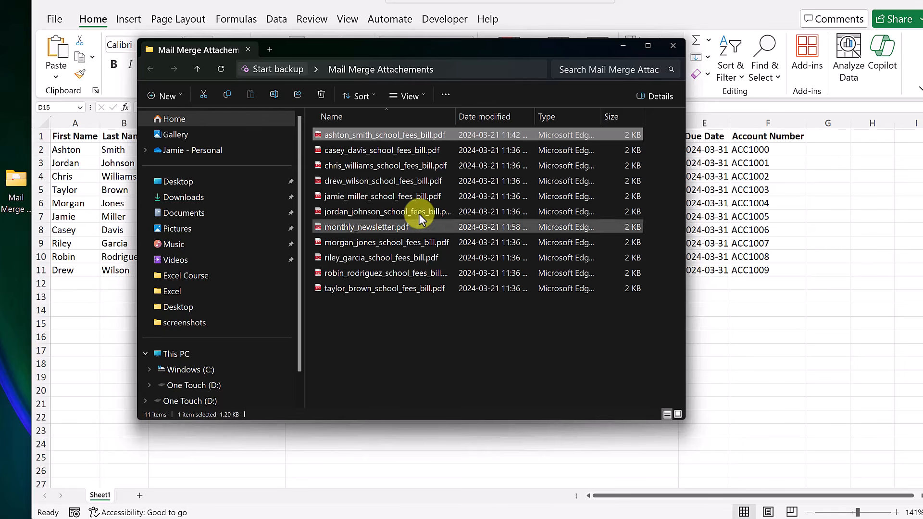
right_click(367, 135)
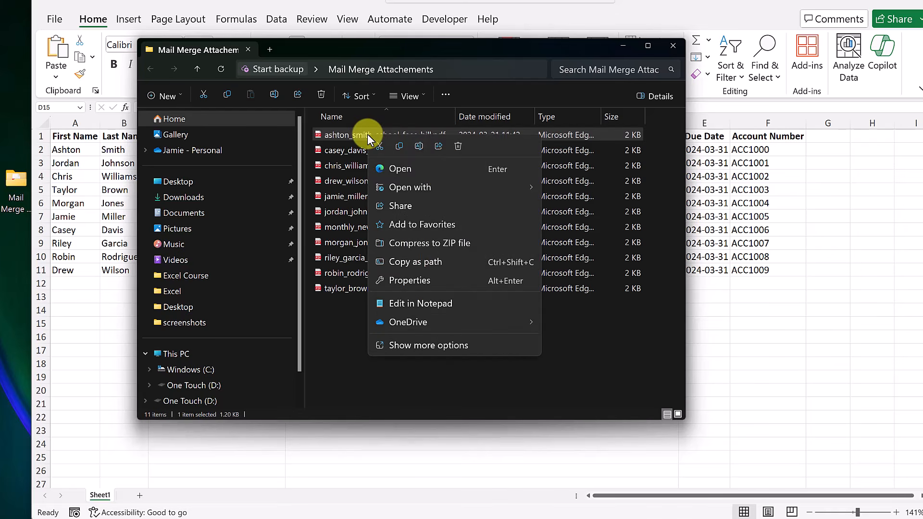
click(432, 262)
click(624, 51)
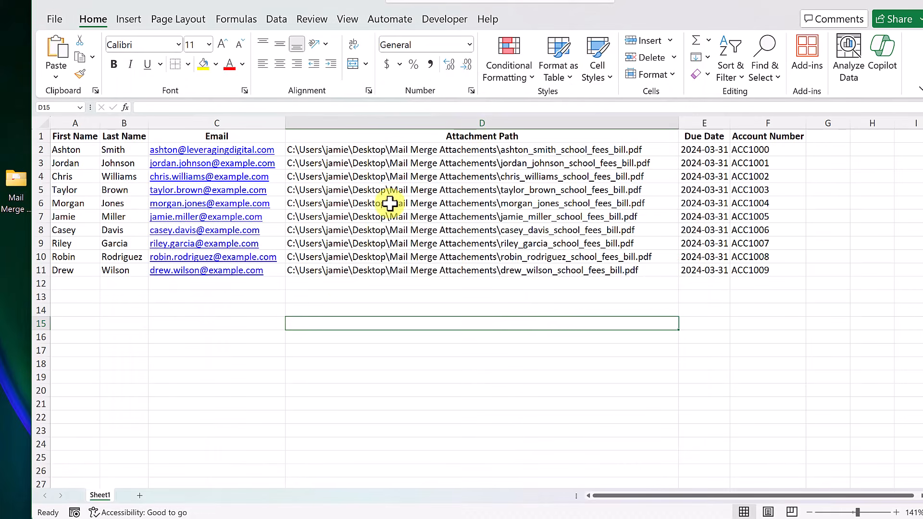
click(303, 298)
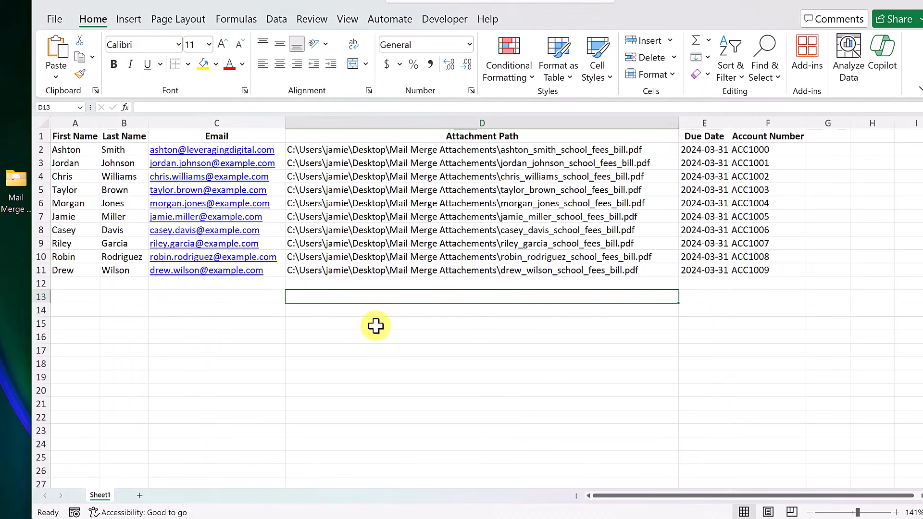
text(C:\Users\jamie\Desktop\Mail Merge Attachements\ashton_smith_school_fees_bill.pdf)
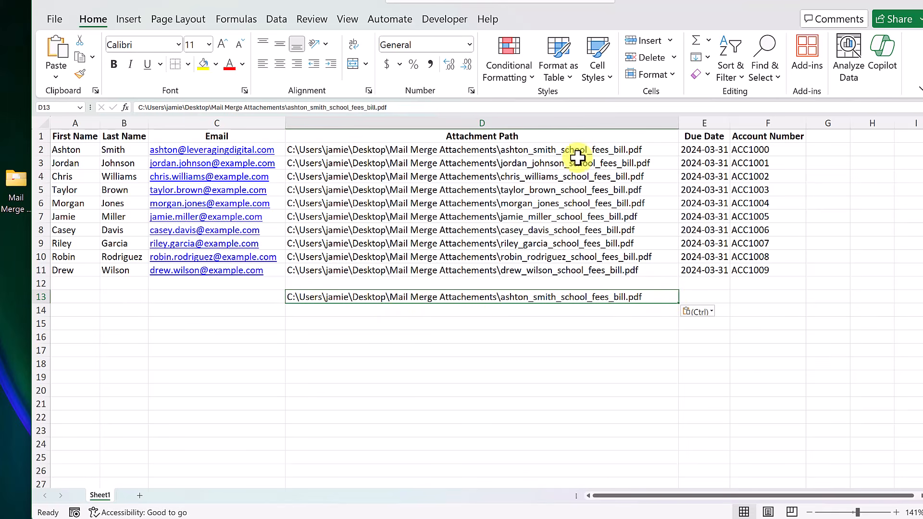
- Delete the pasted file path from cell D13
click(524, 323)
click(512, 297)
key(Delete)
click(472, 377)
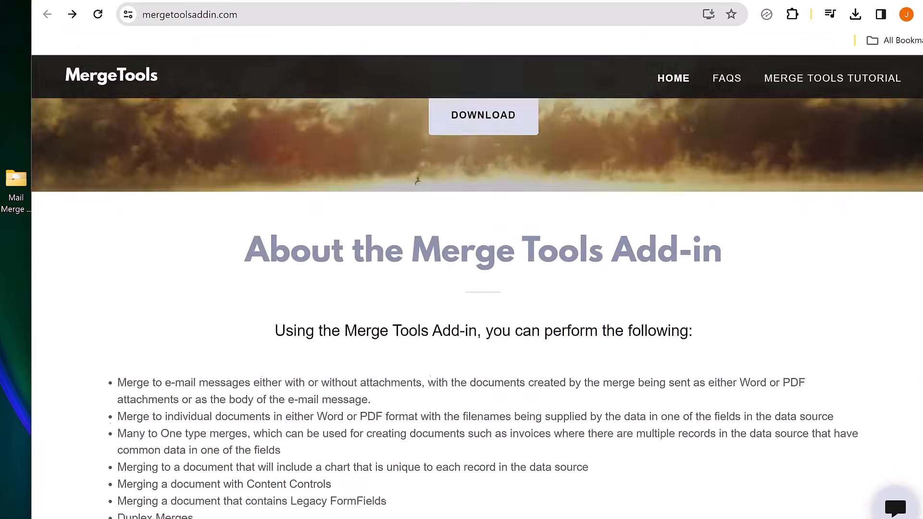
- Review the add-in's features on mergetoolsaddin.com in the browser and download the Merge Tools Add-in zip file
scroll(793, 354, down, 3)
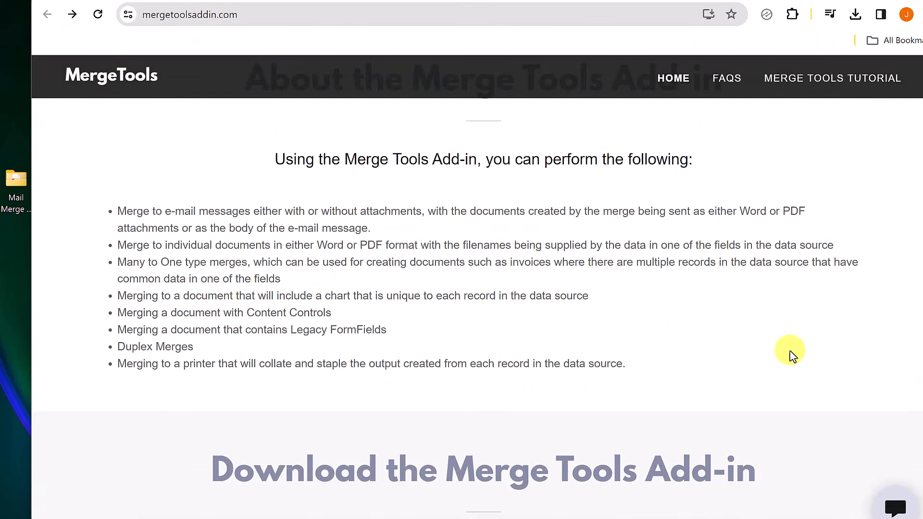
scroll(782, 350, up, 10)
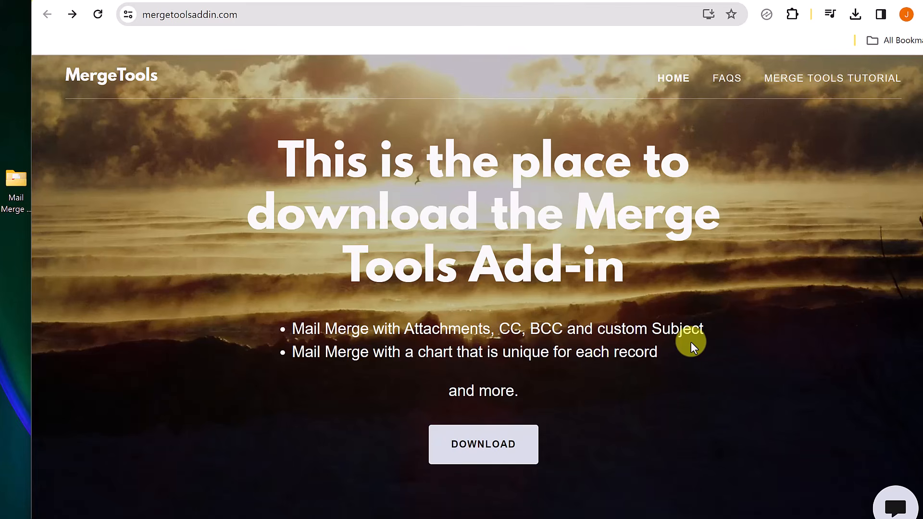
scroll(684, 343, down, 3)
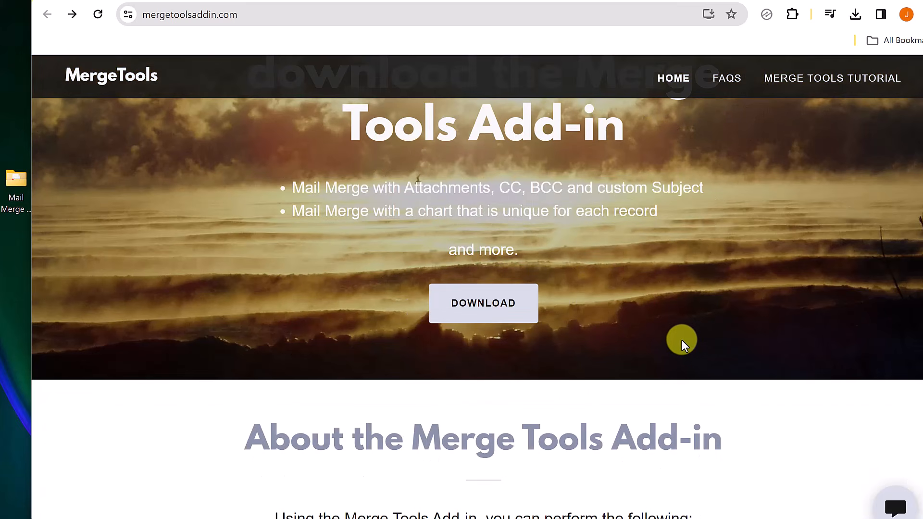
scroll(682, 342, down, 7)
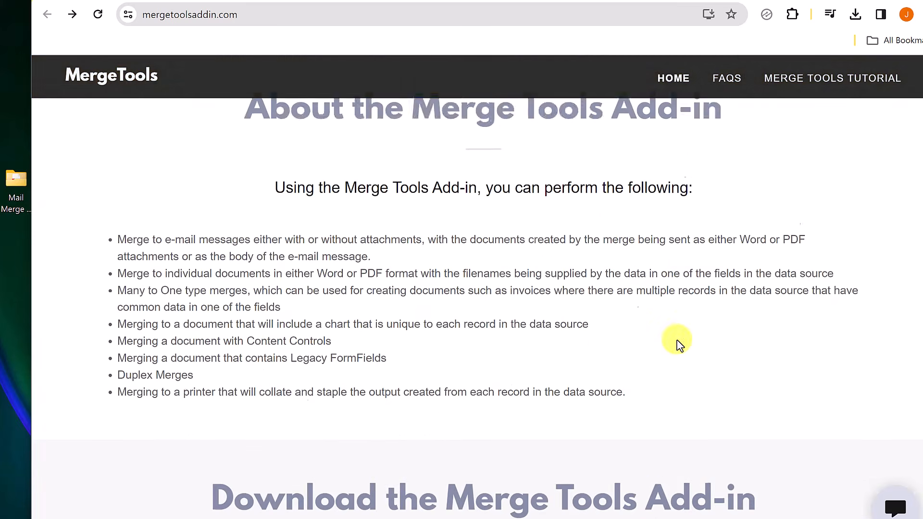
scroll(678, 344, up, 10)
scroll(647, 402, down, 1)
click(504, 384)
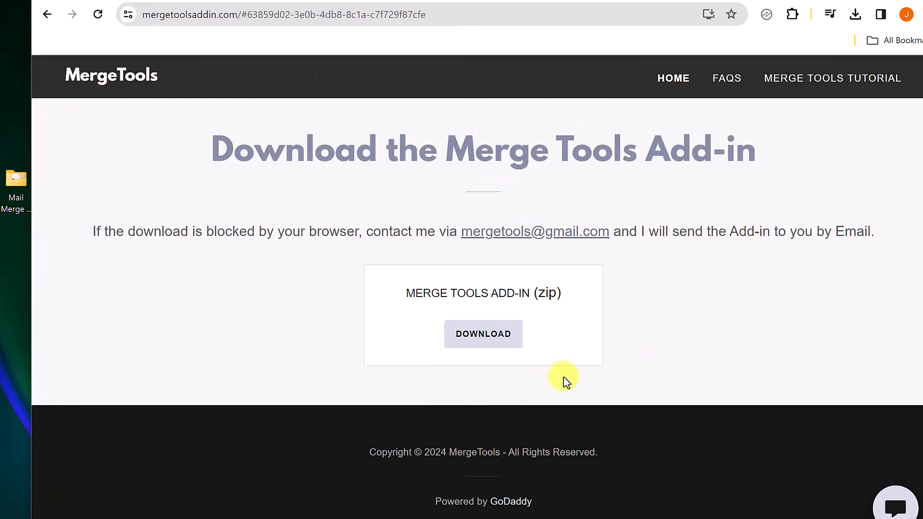
click(491, 351)
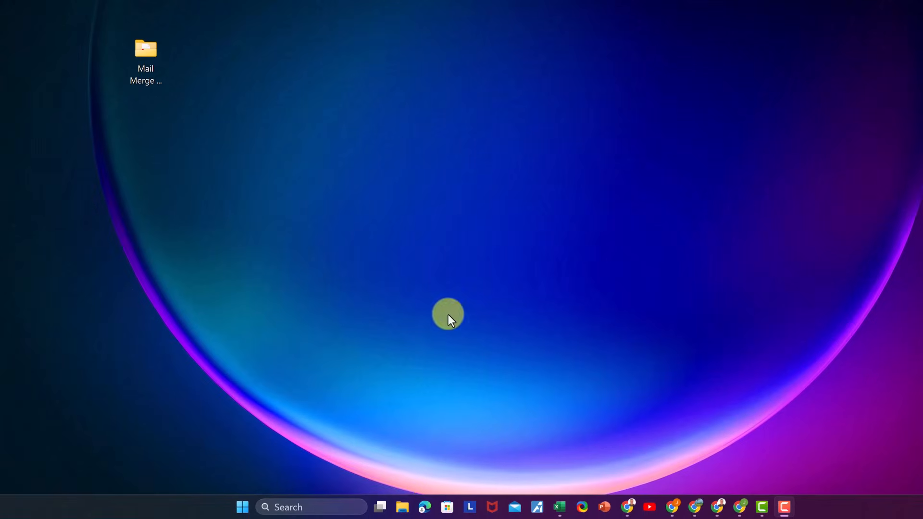
- Extract MERGE TOOLS ADD-IN.zip from the Downloads folder into its default MERGE TOOLS ADD-IN folder
click(402, 506)
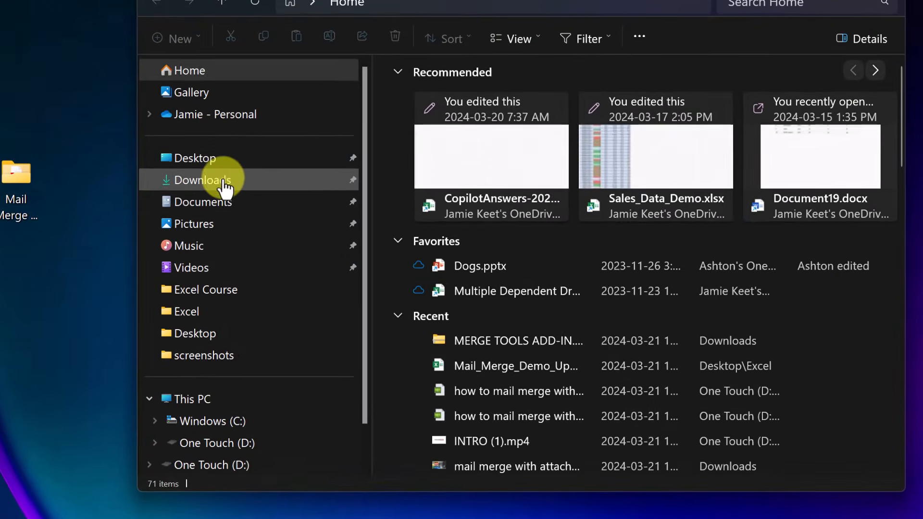
click(265, 194)
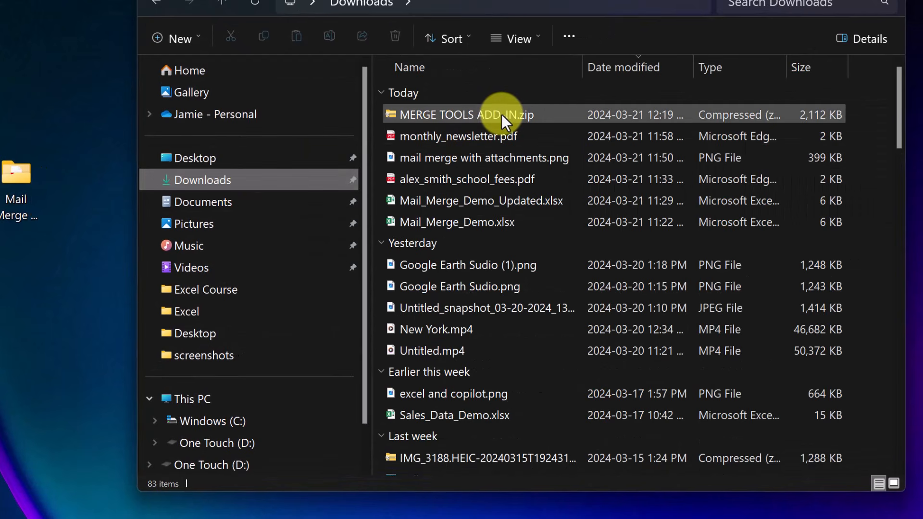
right_click(520, 116)
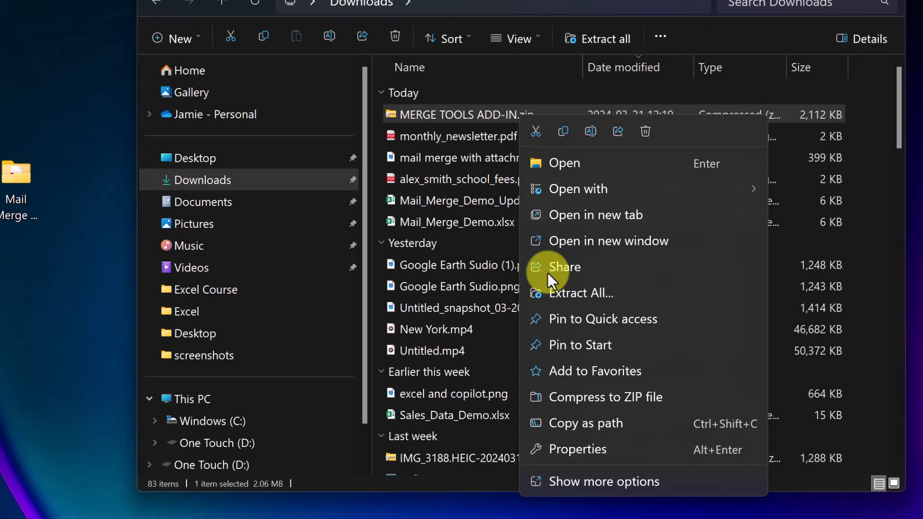
click(575, 291)
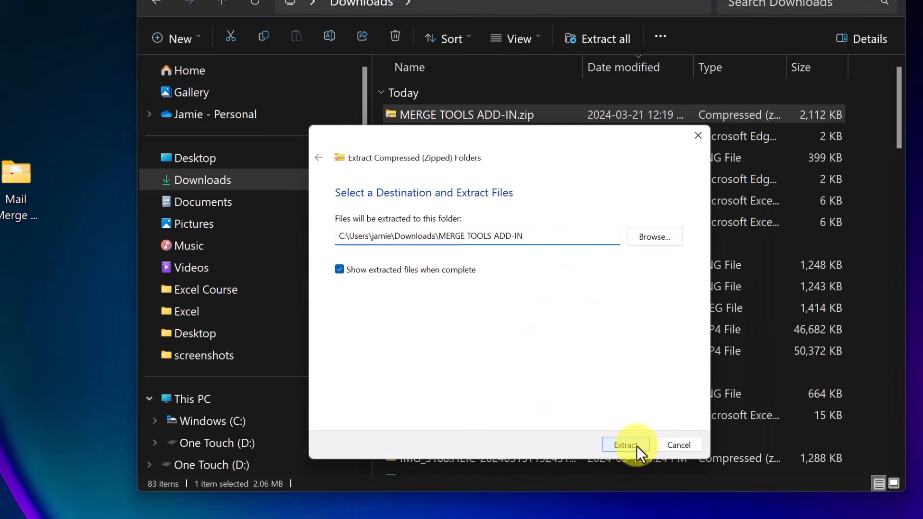
click(635, 440)
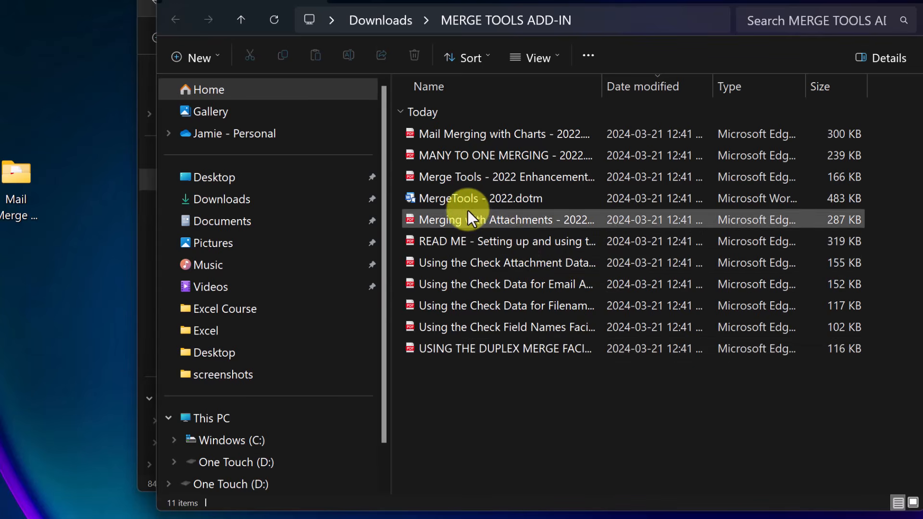
- Copy the MergeTools - 2022.dotm template file from the extracted MERGE TOOLS ADD-IN folder
mouse_move(464, 203)
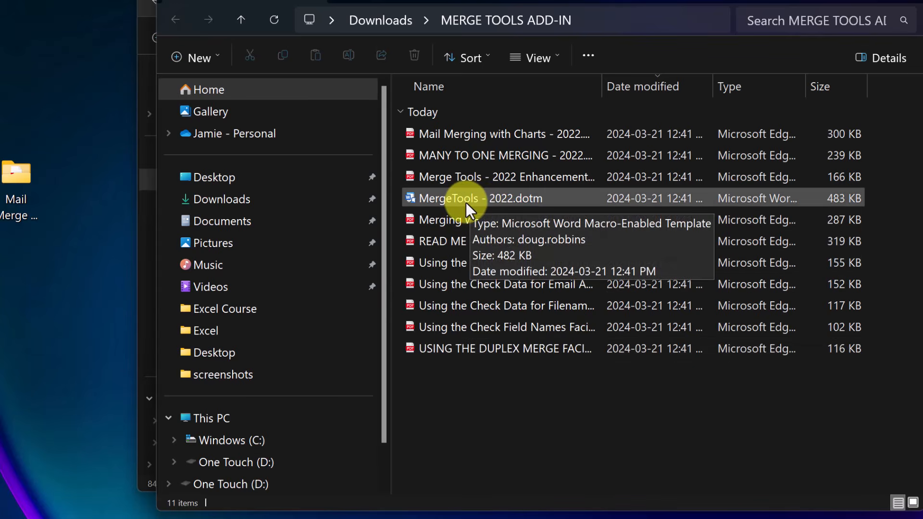
click(530, 198)
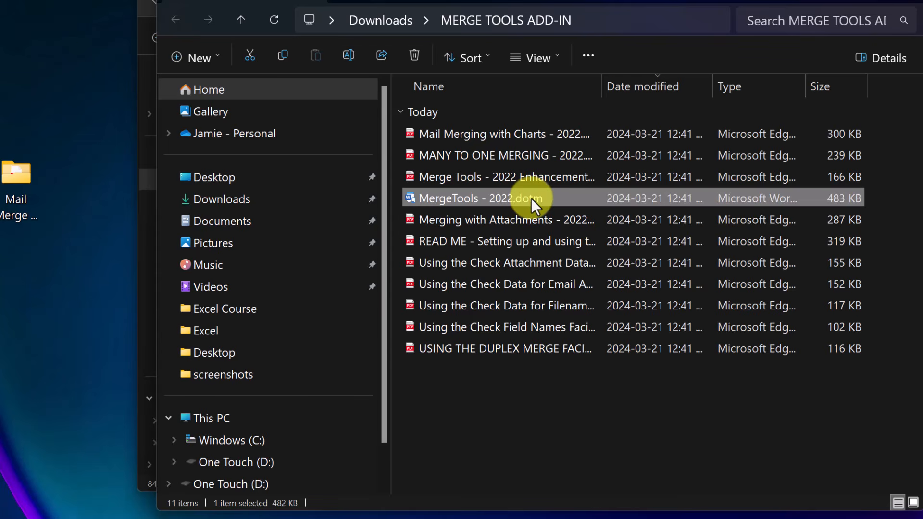
right_click(532, 198)
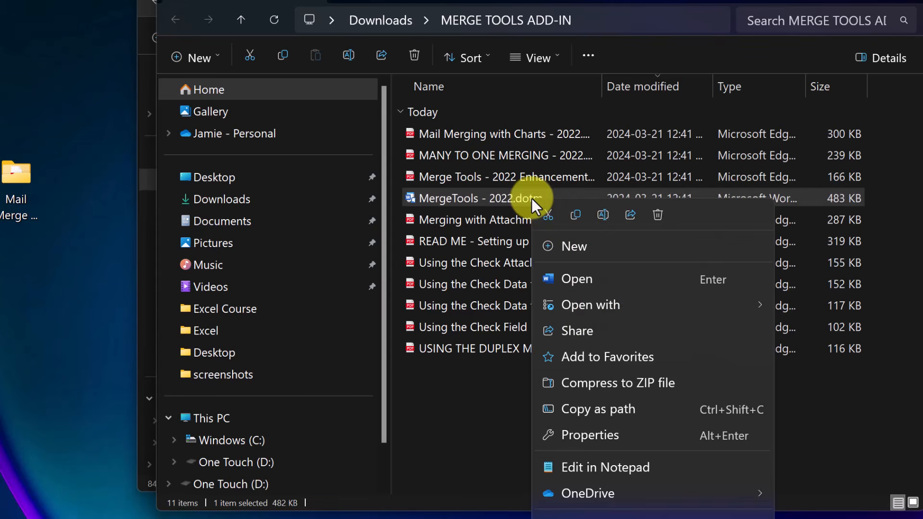
click(575, 214)
click(557, 418)
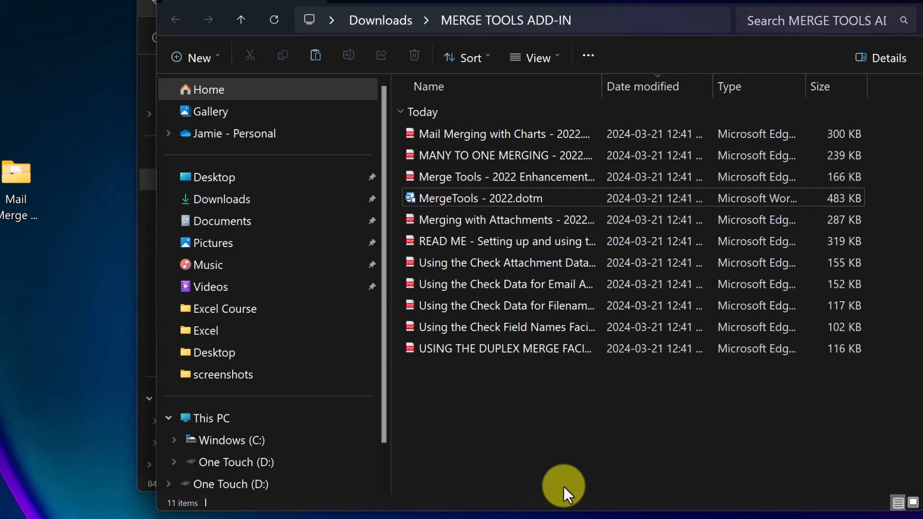
- Switch to Word and create a new blank document
key(super)
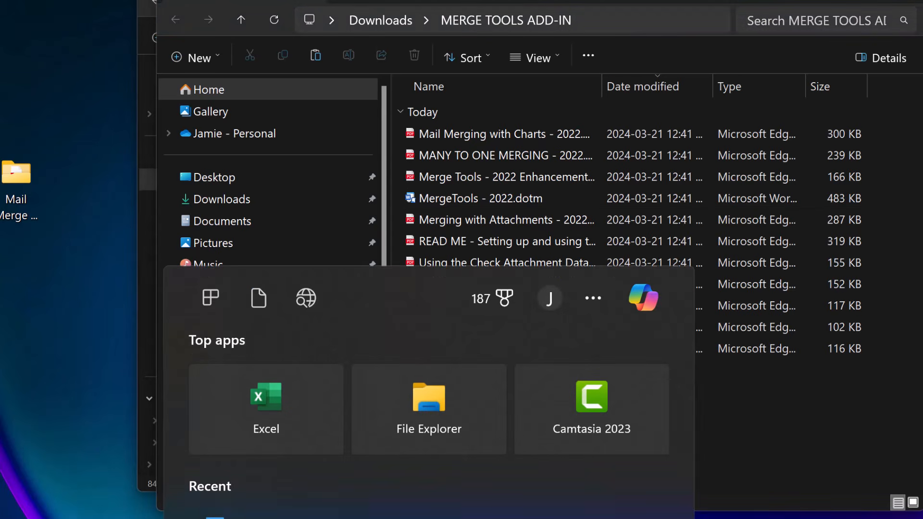
click(282, 518)
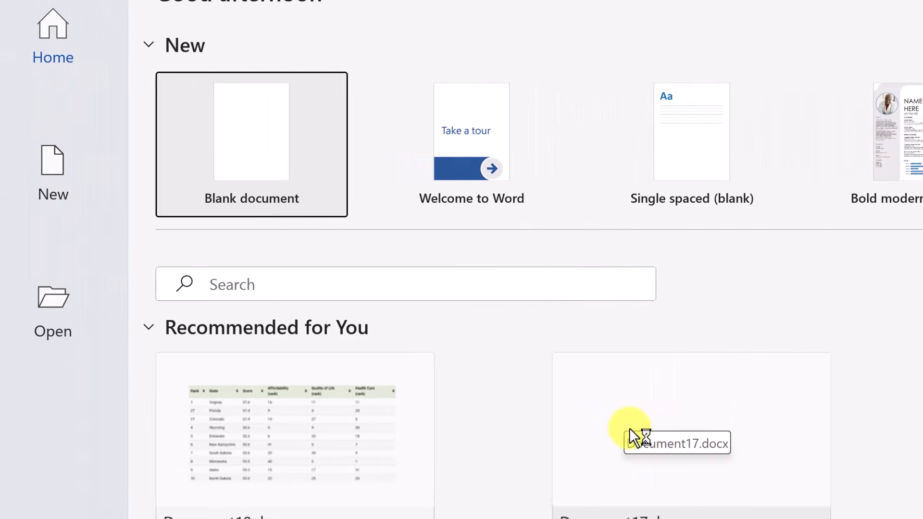
click(274, 171)
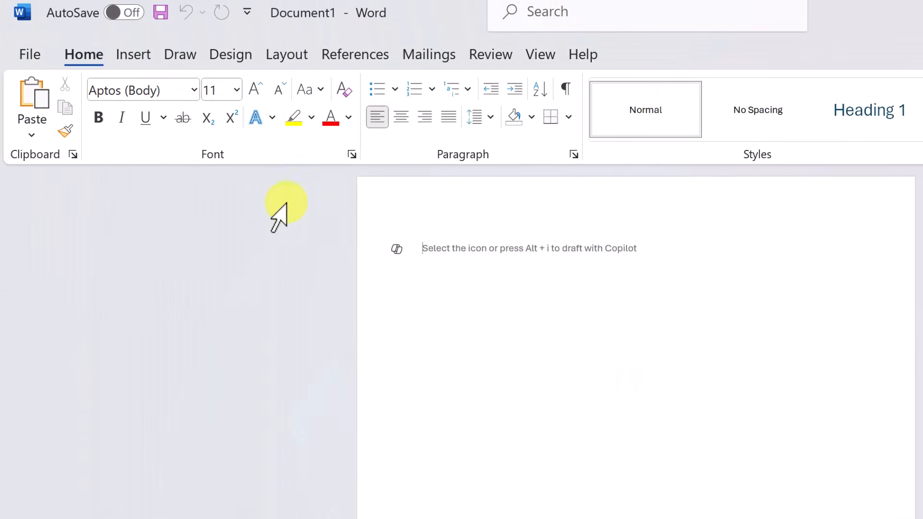
- Open the File Locations settings in the General section of Word's Advanced options
click(37, 58)
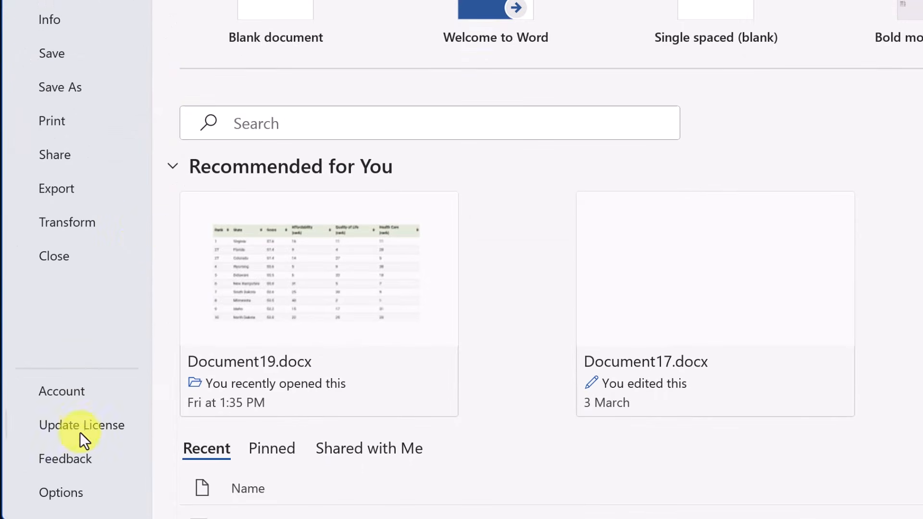
click(74, 496)
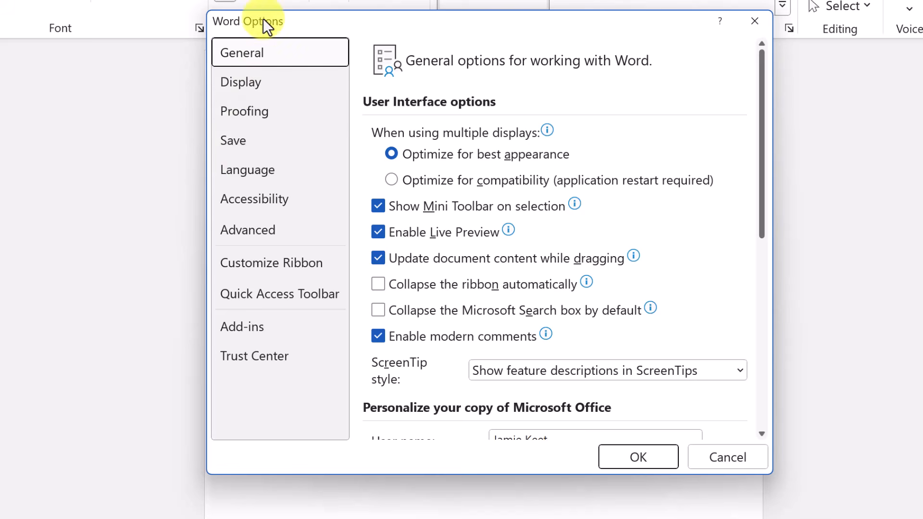
click(262, 233)
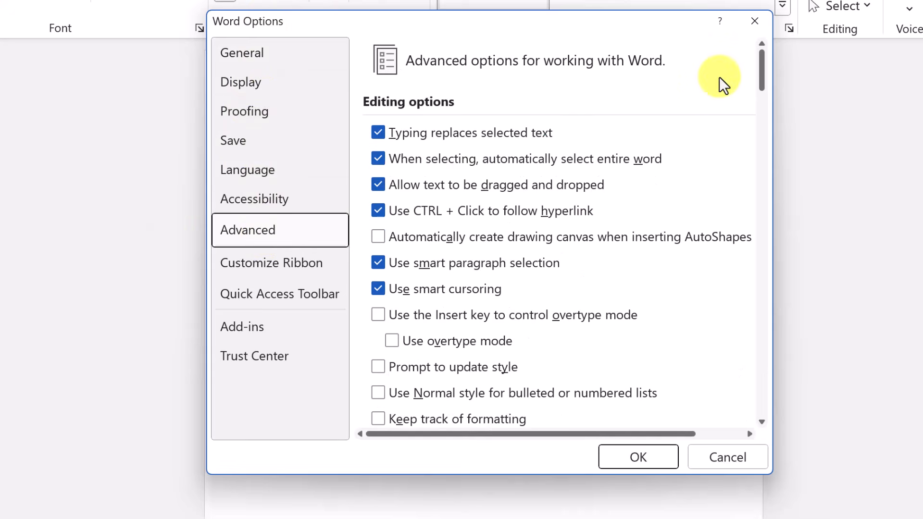
drag(765, 77, 761, 366)
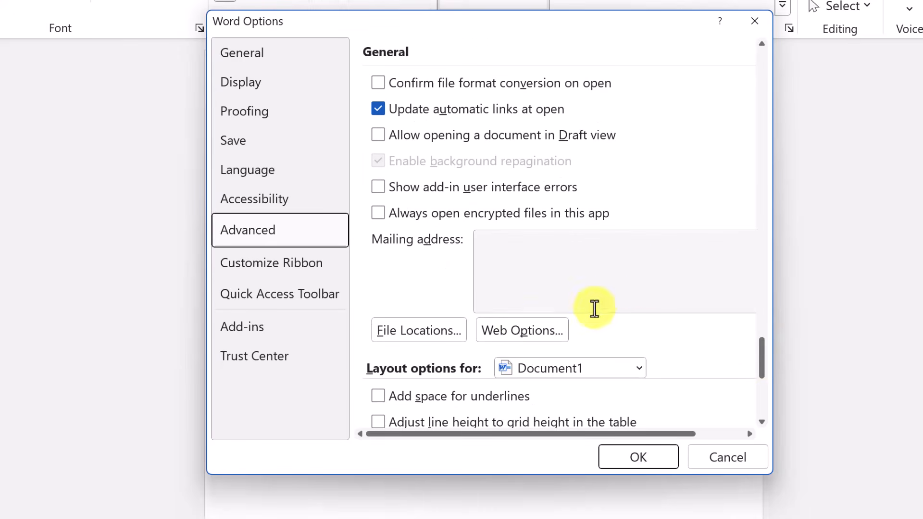
click(428, 332)
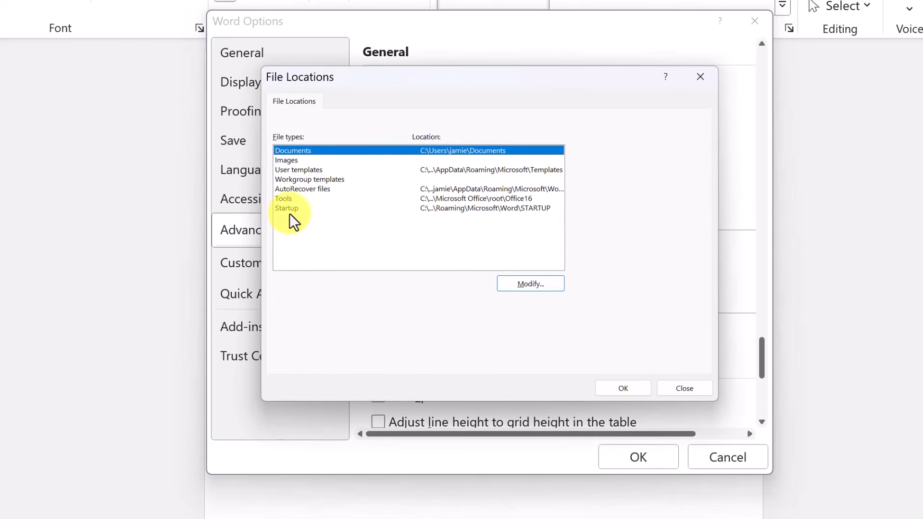
- Copy the full folder path of the Startup file location without changing it, and close the File Locations settings
click(460, 210)
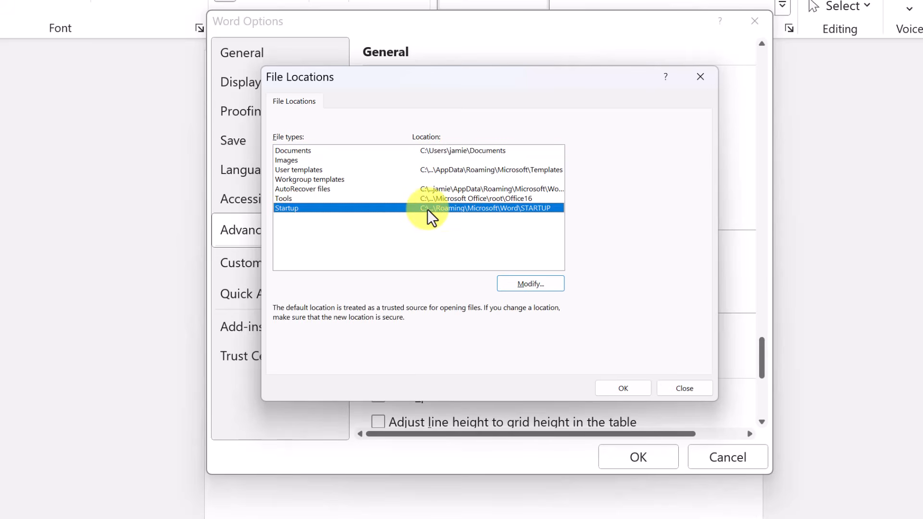
click(527, 284)
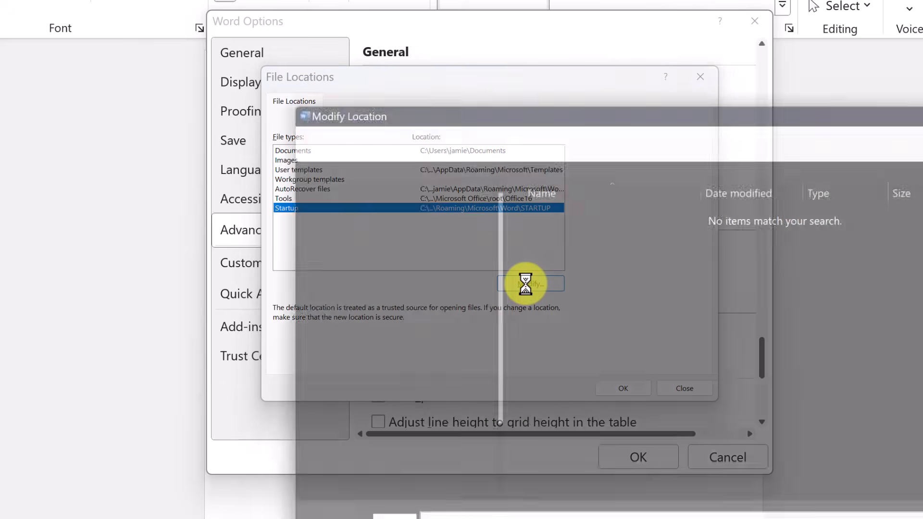
drag(546, 107, 442, 53)
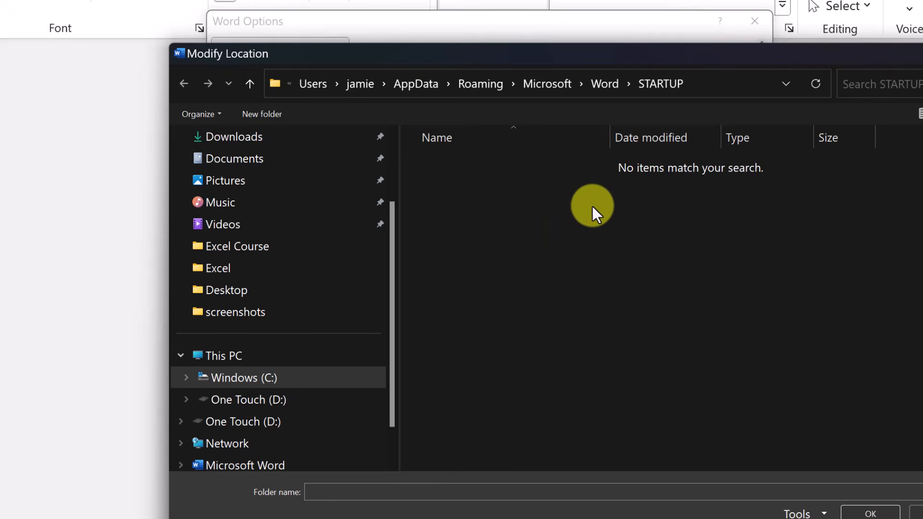
click(738, 84)
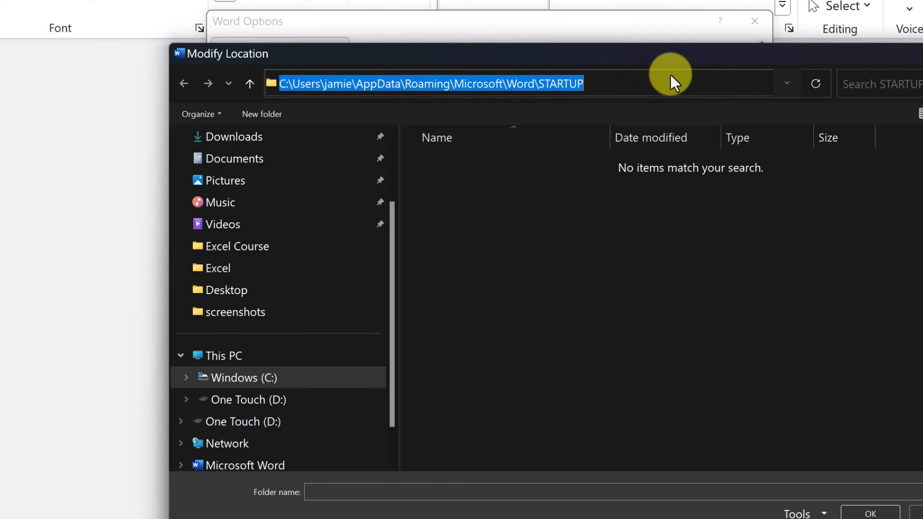
click(922, 54)
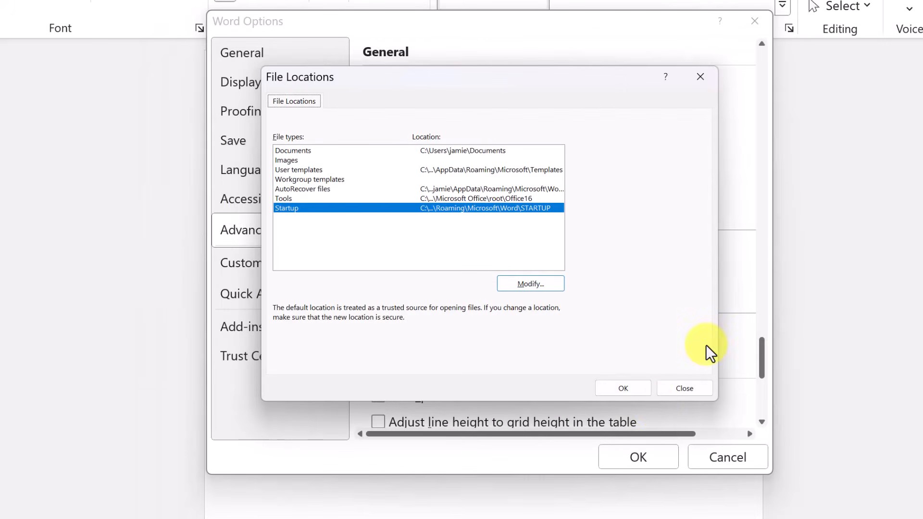
click(633, 389)
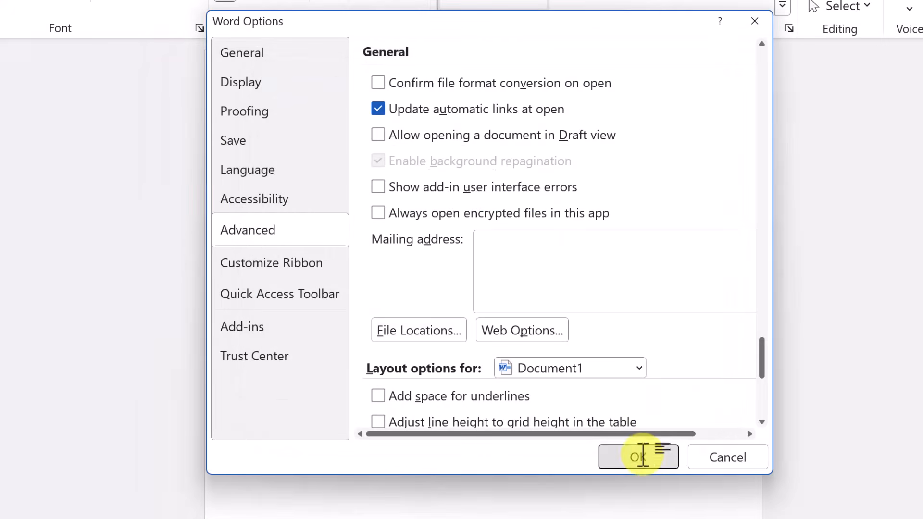
- Close Word's options, paste MergeTools - 2022.dotm into Word's STARTUP folder in File Explorer, and close that folder window
click(642, 457)
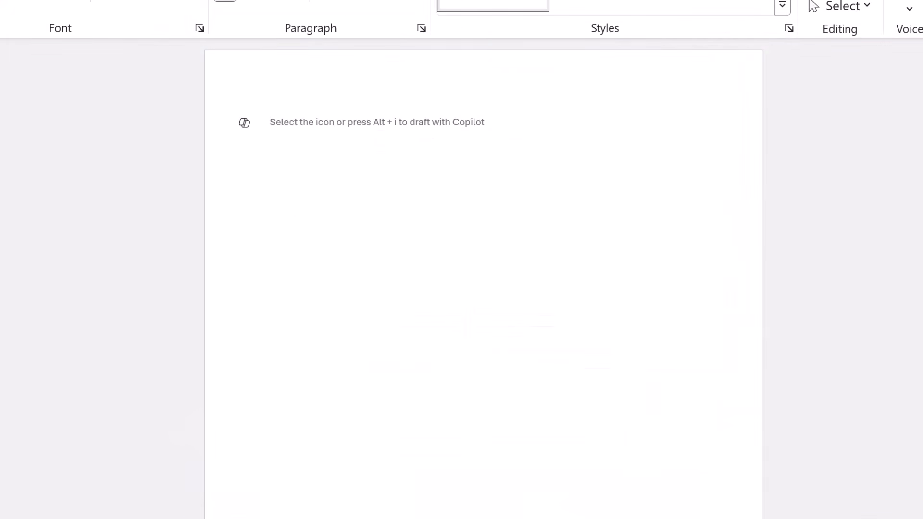
key(alt+Tab)
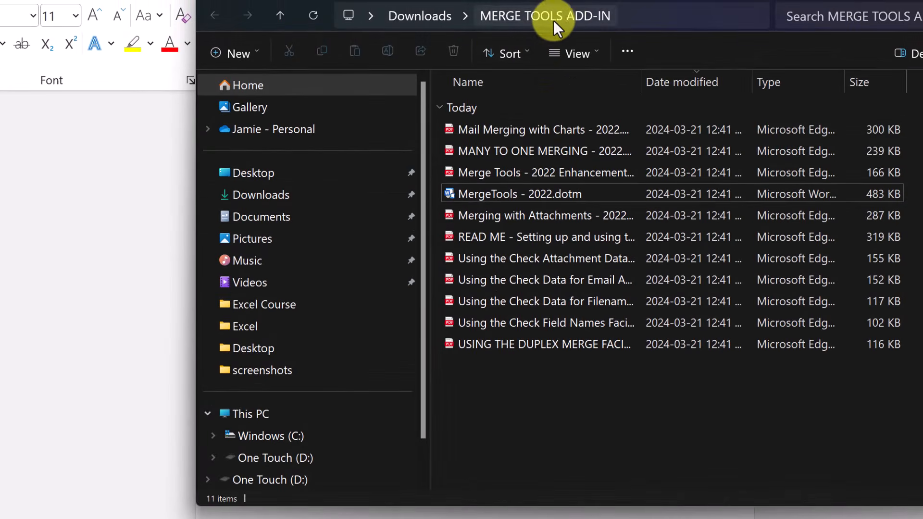
click(625, 14)
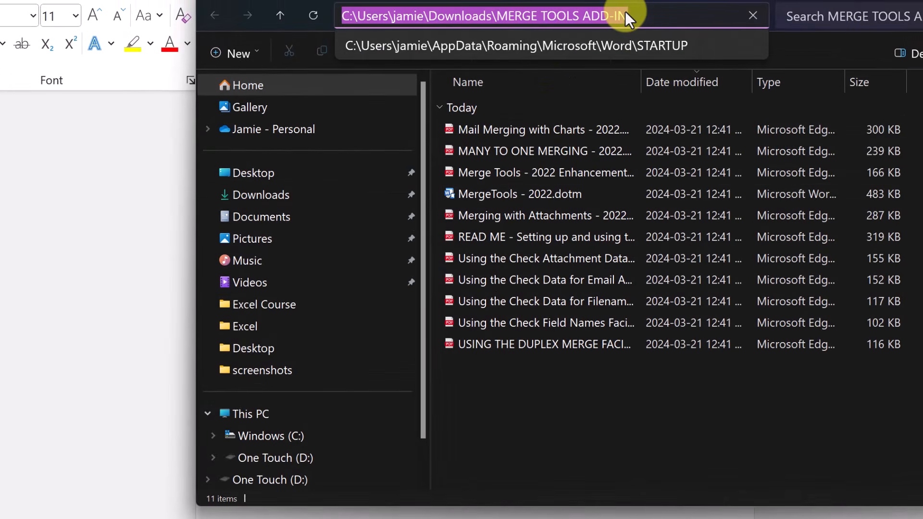
text(C:\Users\jamie\AppData\Roaming\Microsoft\Word\STARTUP)
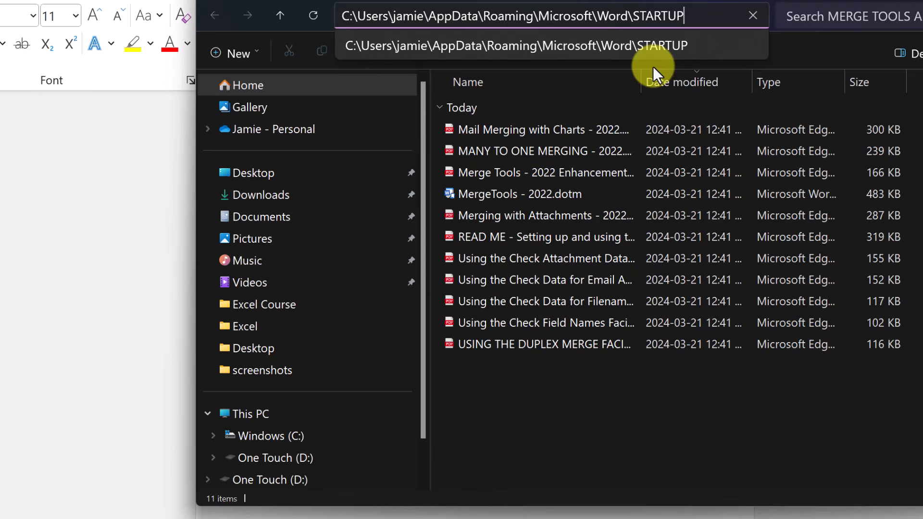
key(Return)
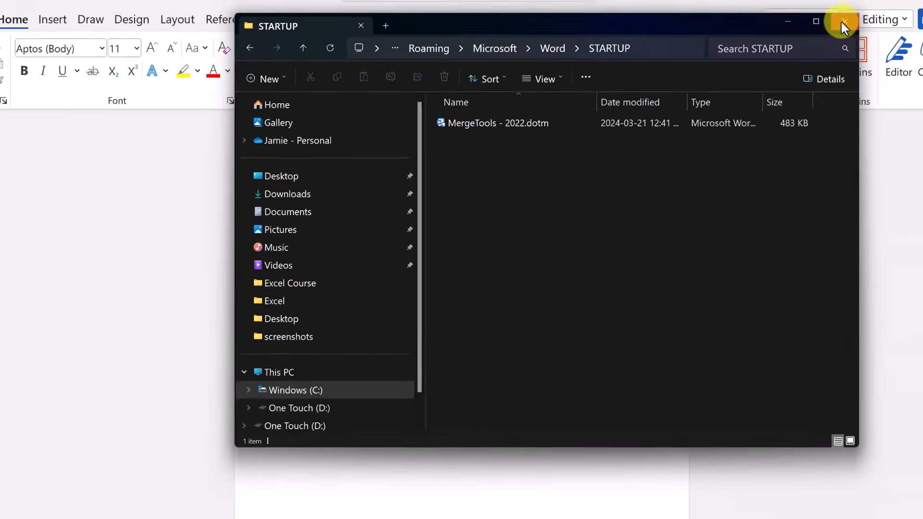
click(842, 22)
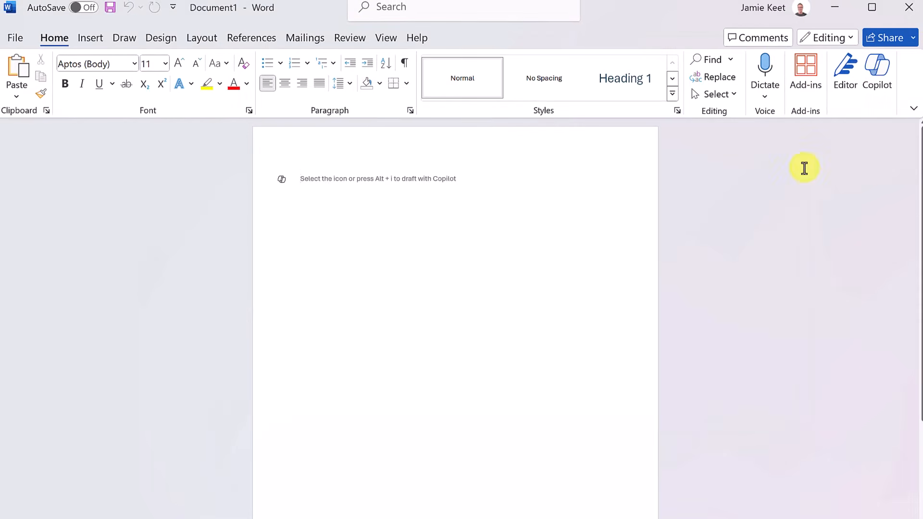
- Restart Word with a new blank document and show the Merge Tools add-in's commands
click(908, 7)
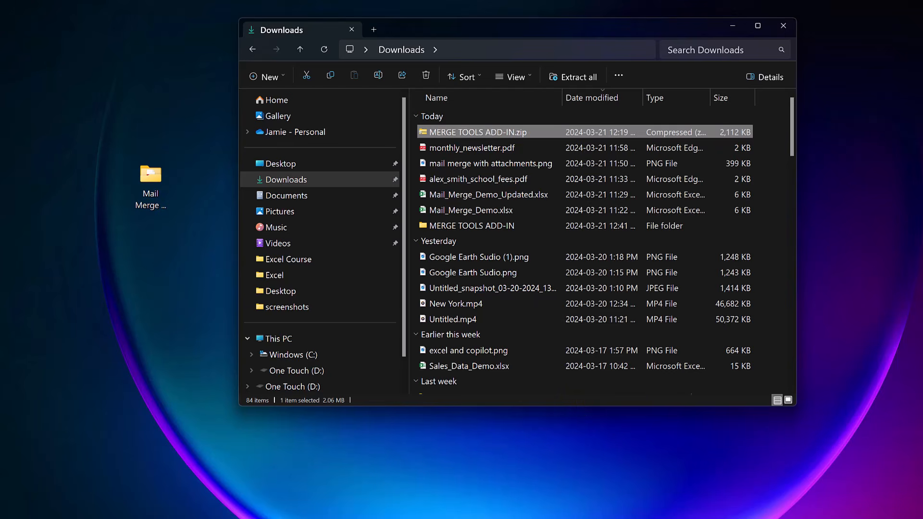
key(super)
click(333, 439)
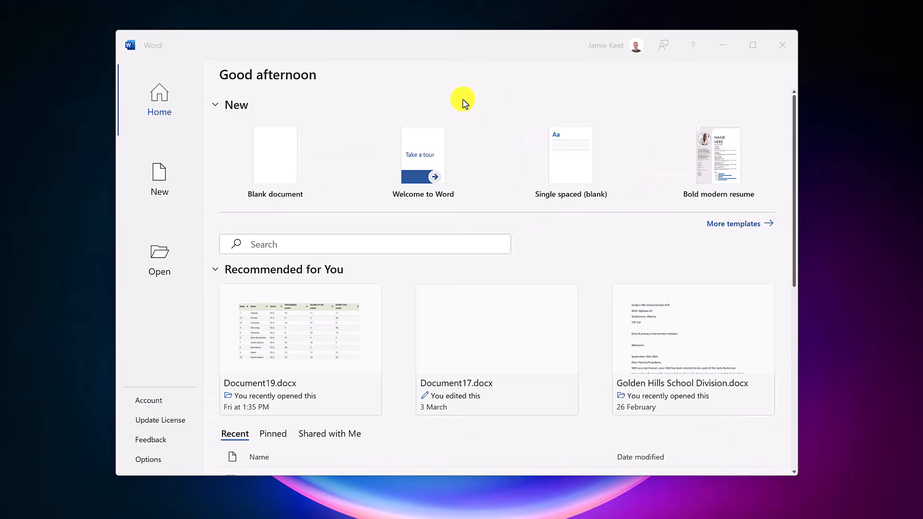
click(276, 186)
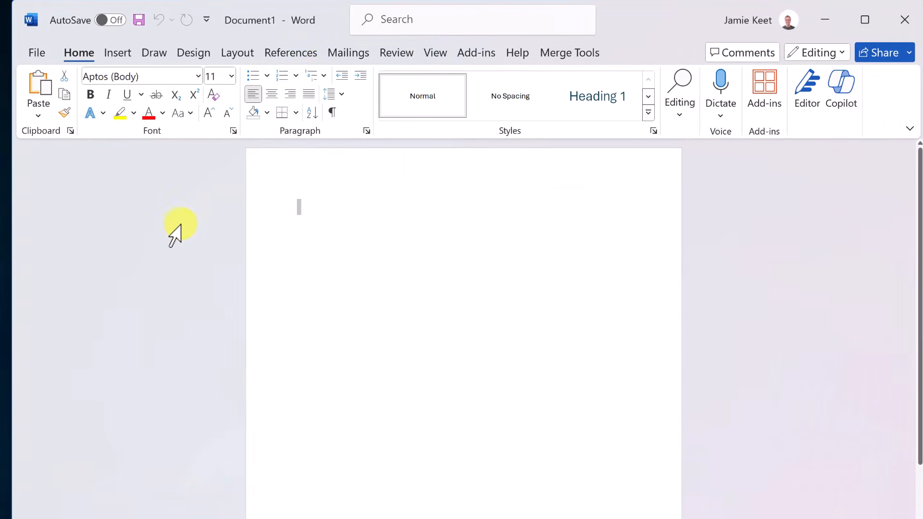
click(572, 56)
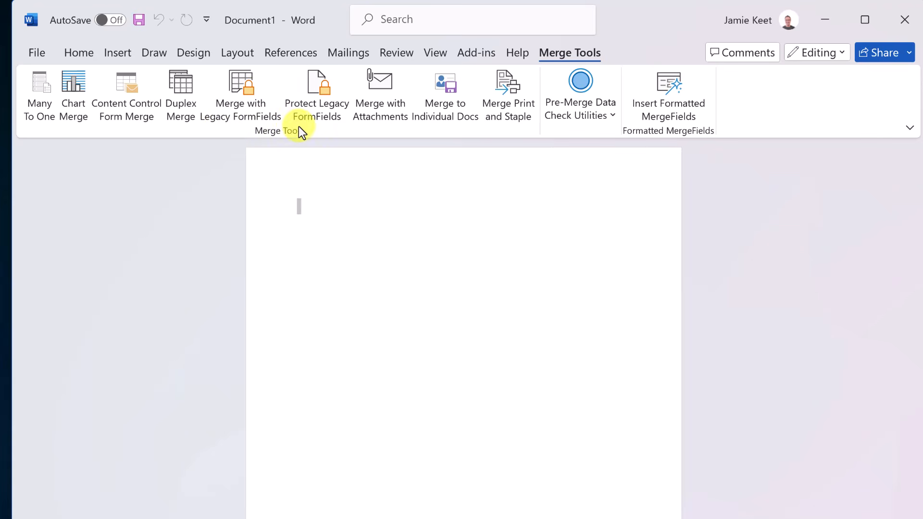
- Select Sheet1$ of Mail_Merge_Demo_Updated.xlsx from the Desktop's Excel folder as the existing recipient list, with the first row as column headers
click(347, 54)
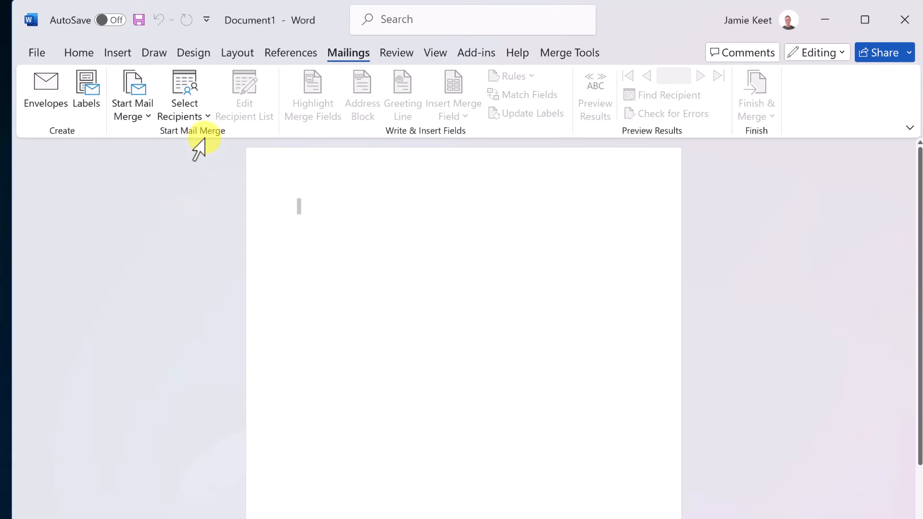
click(198, 120)
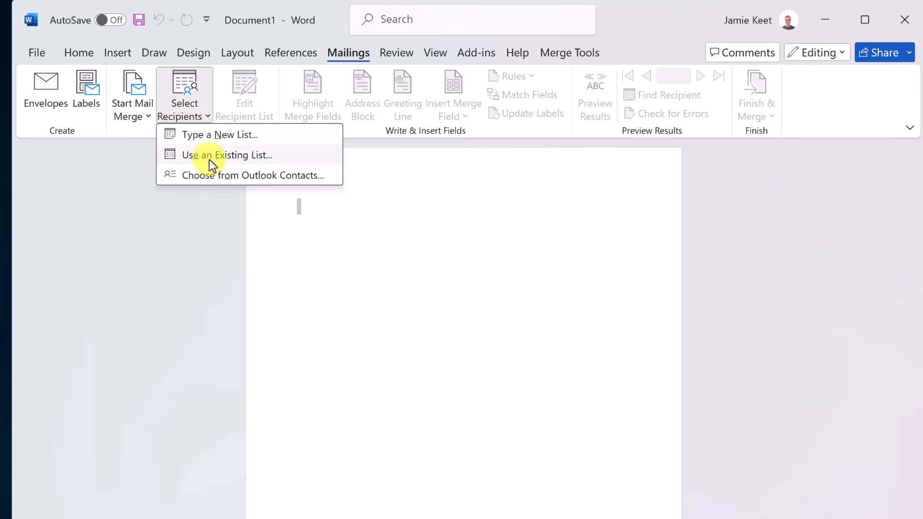
click(222, 160)
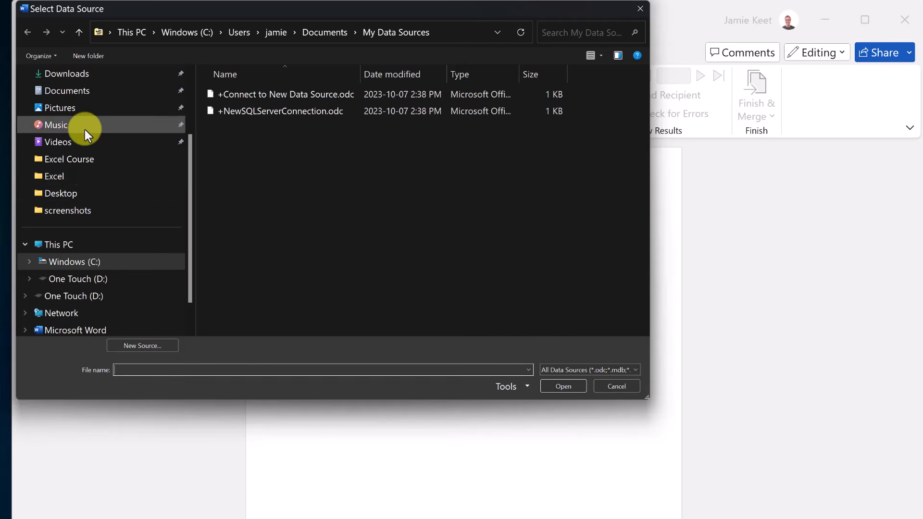
scroll(88, 174, up, 2)
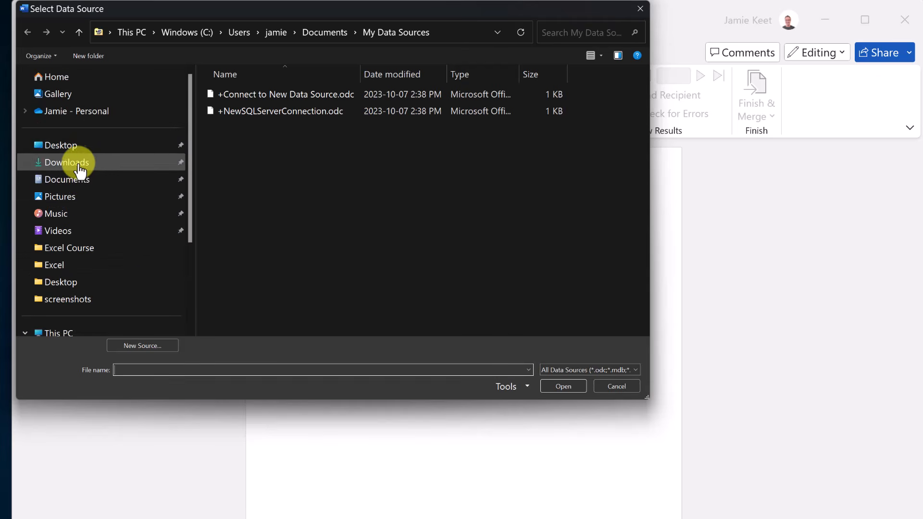
click(67, 146)
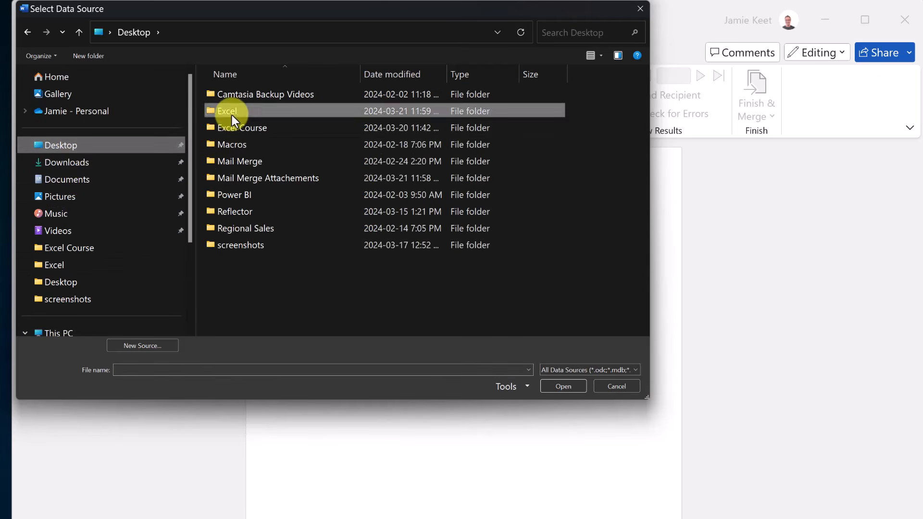
double_click(231, 114)
click(254, 148)
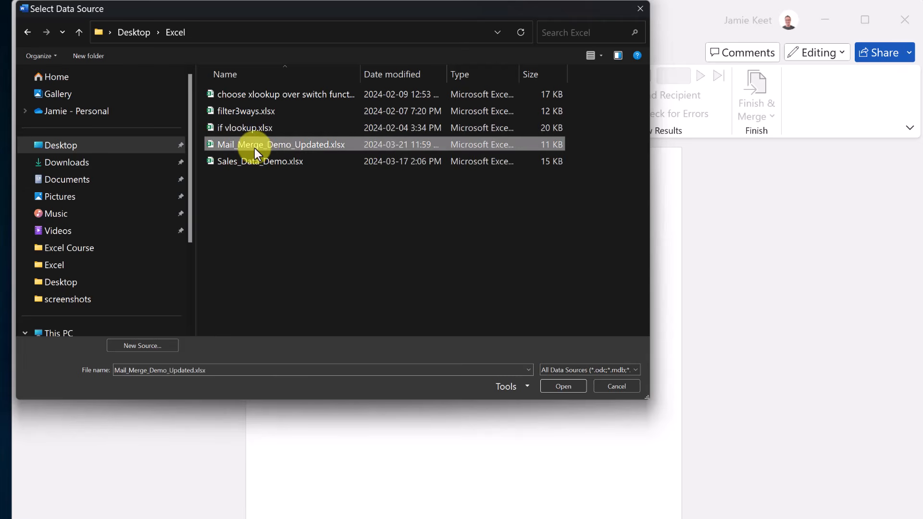
click(573, 386)
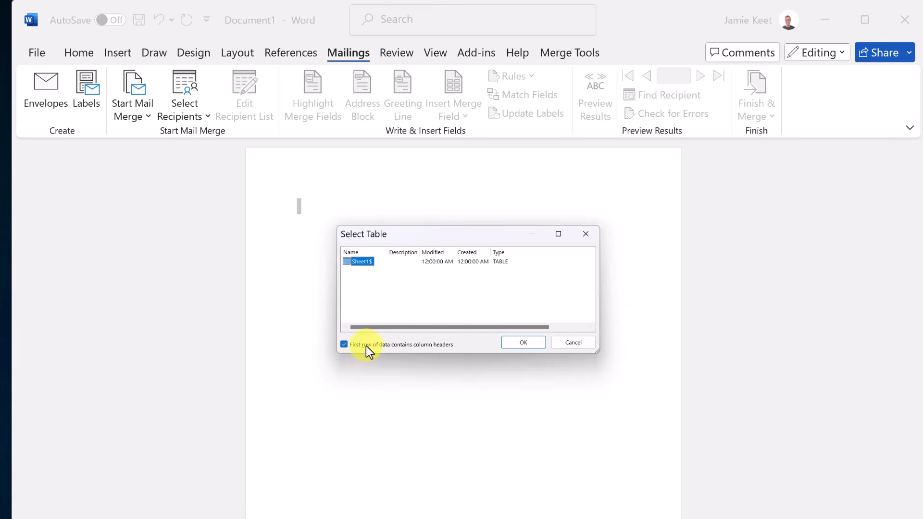
click(522, 343)
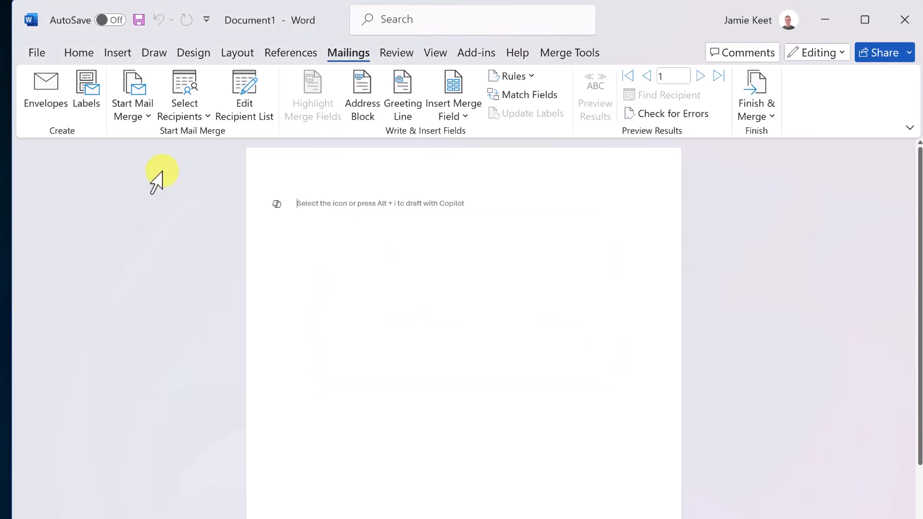
- Switch the mail merge document type to E-mail Messages and back to Letters
click(146, 119)
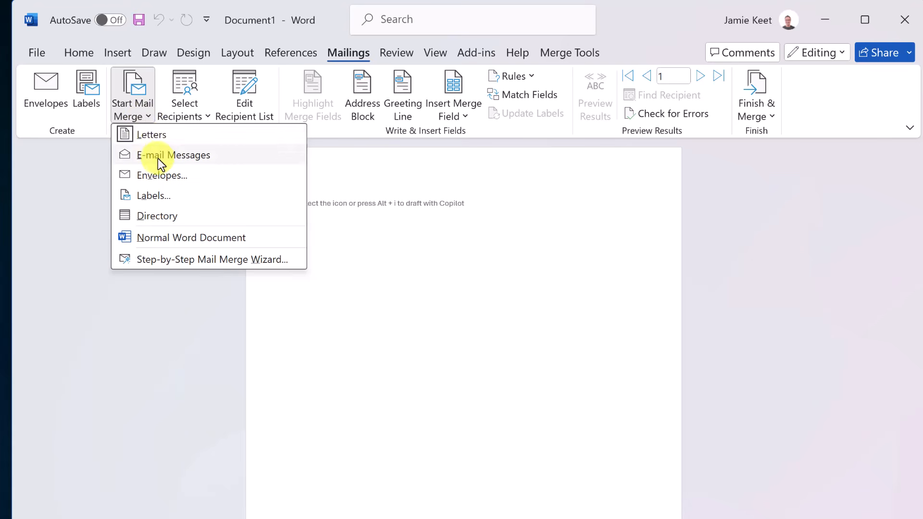
click(158, 156)
click(145, 116)
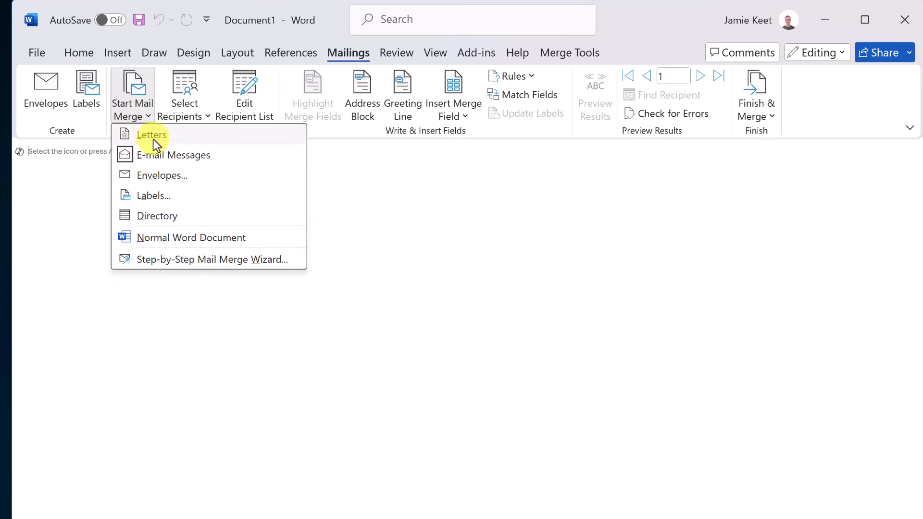
click(156, 138)
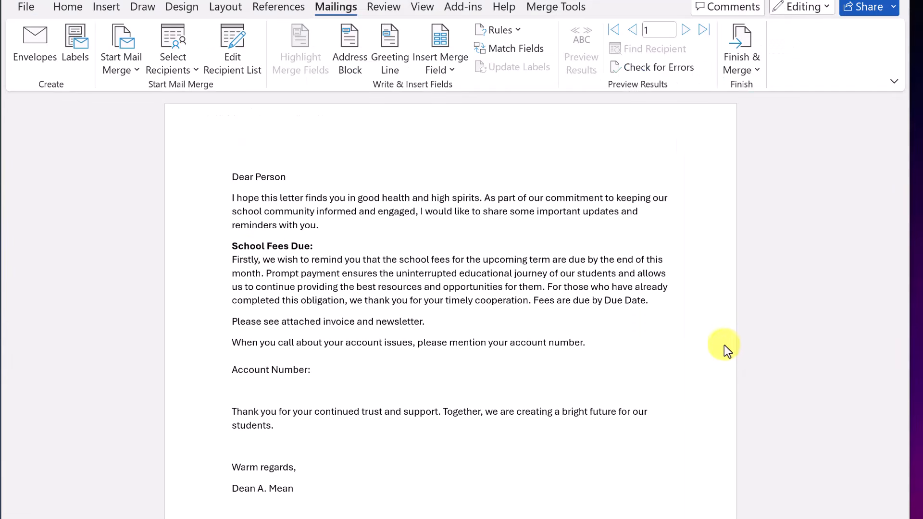
- Replace the word "Person" in the letter's greeting with the First_Name merge field
scroll(644, 233, down, 2)
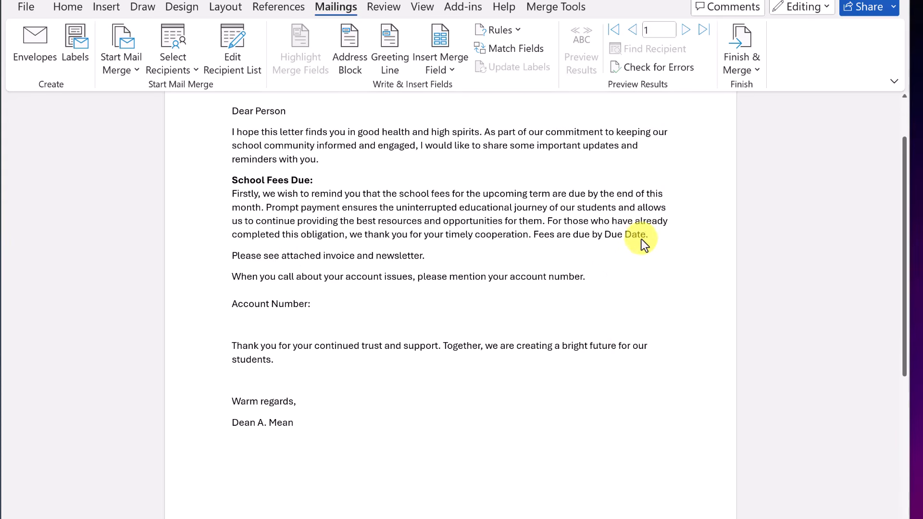
scroll(634, 374, up, 2)
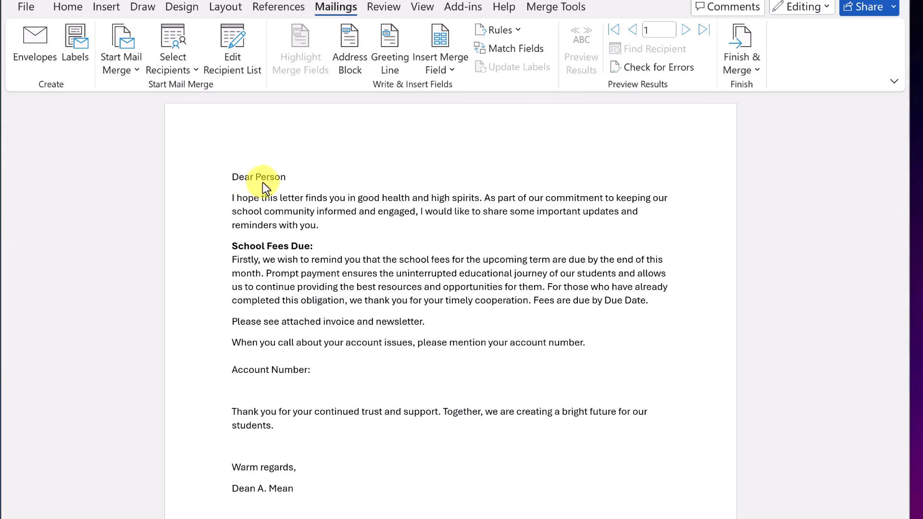
drag(256, 177, 288, 178)
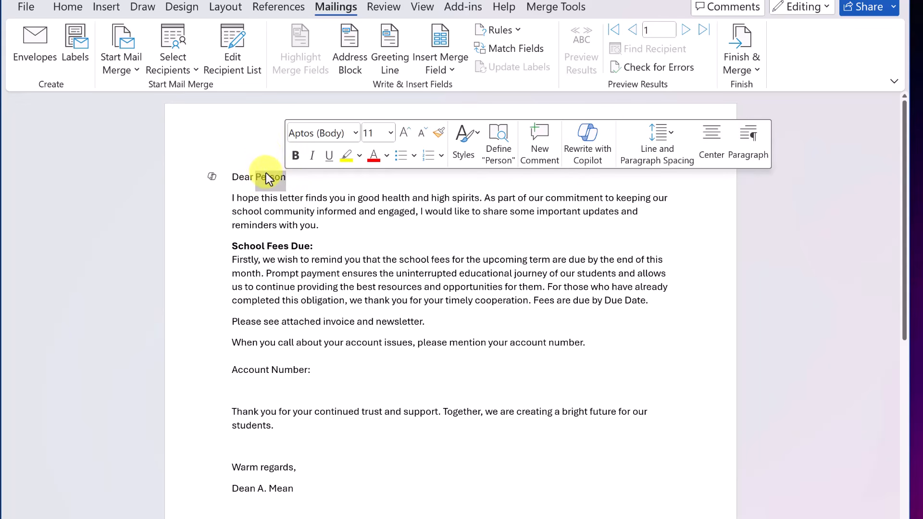
click(452, 71)
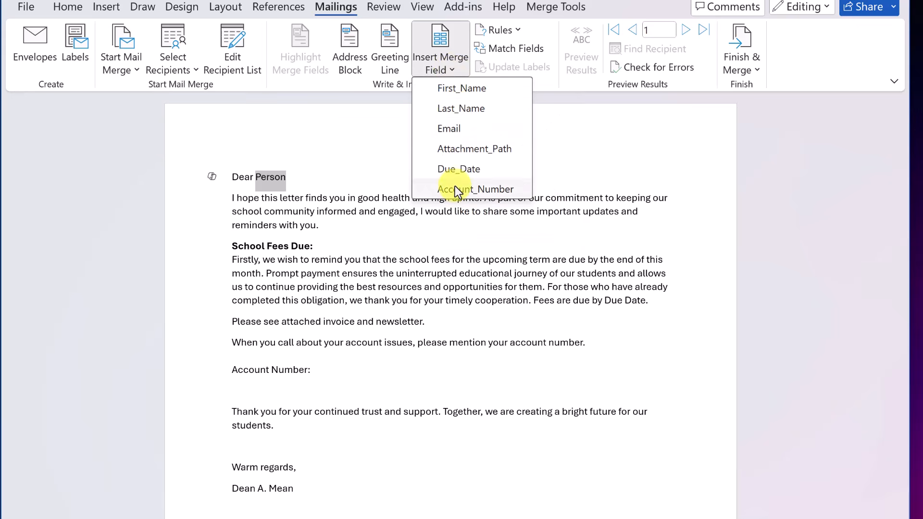
click(483, 90)
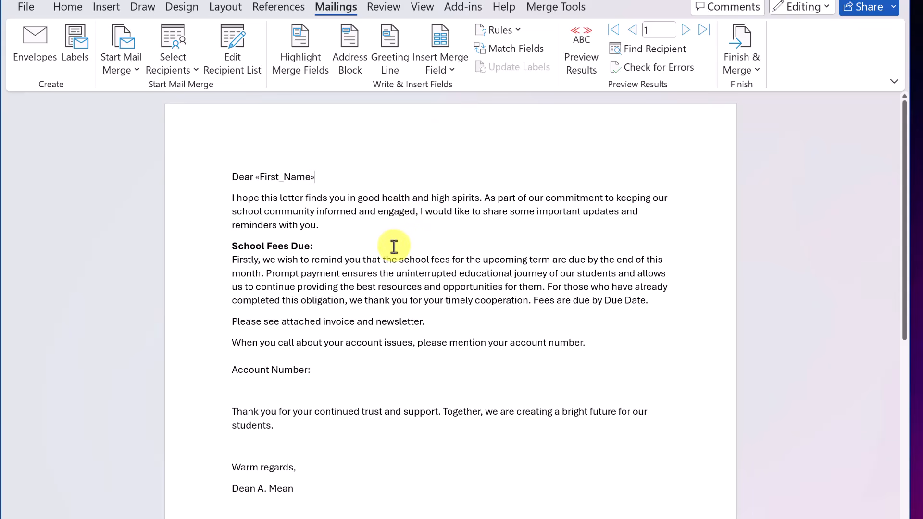
- Replace the words "Due Date" at the end of the School Fees Due paragraph with the Due_Date merge field
scroll(403, 263, down, 1)
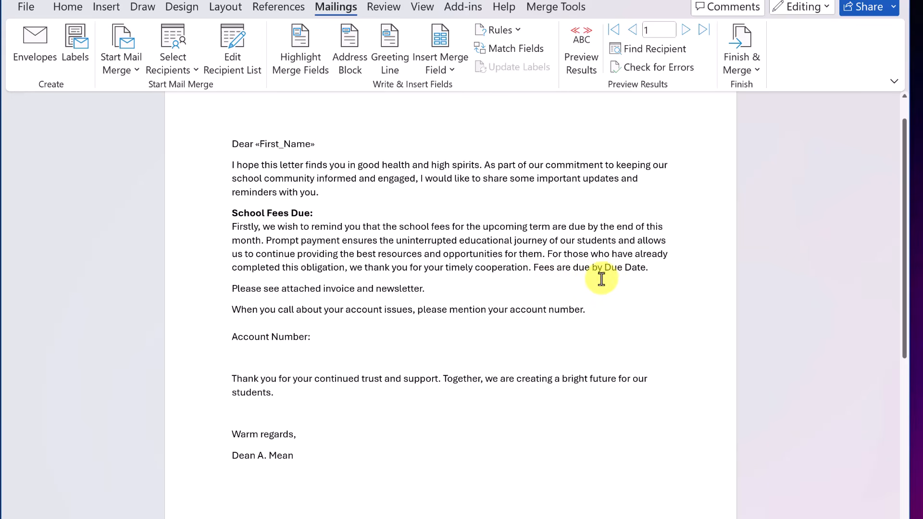
drag(605, 267, 641, 269)
click(451, 70)
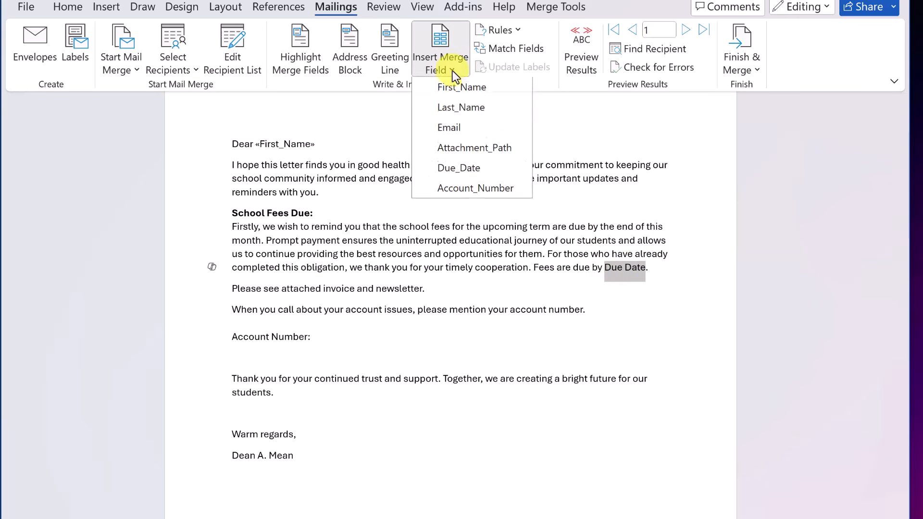
click(476, 171)
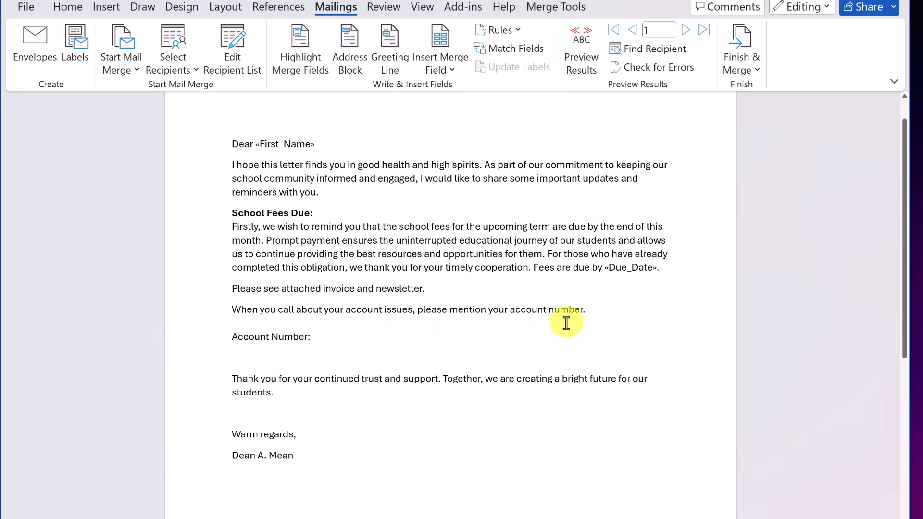
- Insert the Account_Number merge field after the "Account Number:" label in the letter
click(316, 338)
click(457, 70)
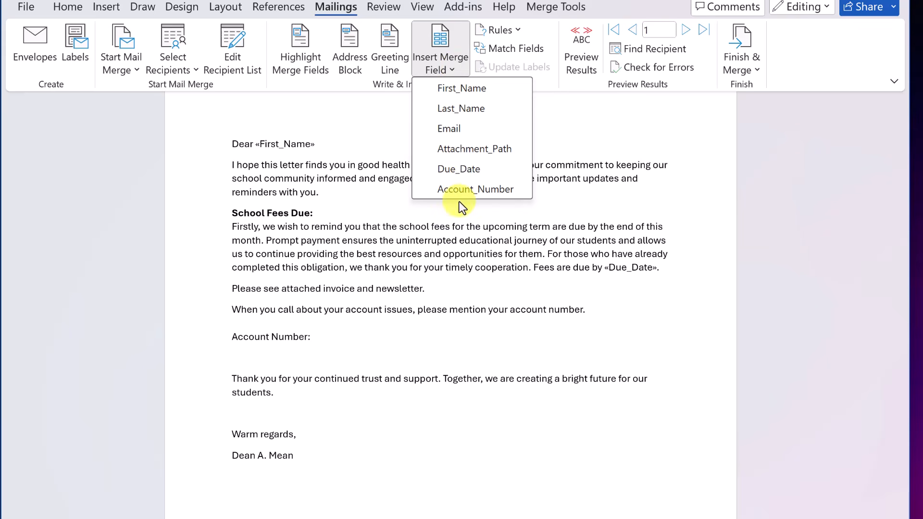
click(477, 189)
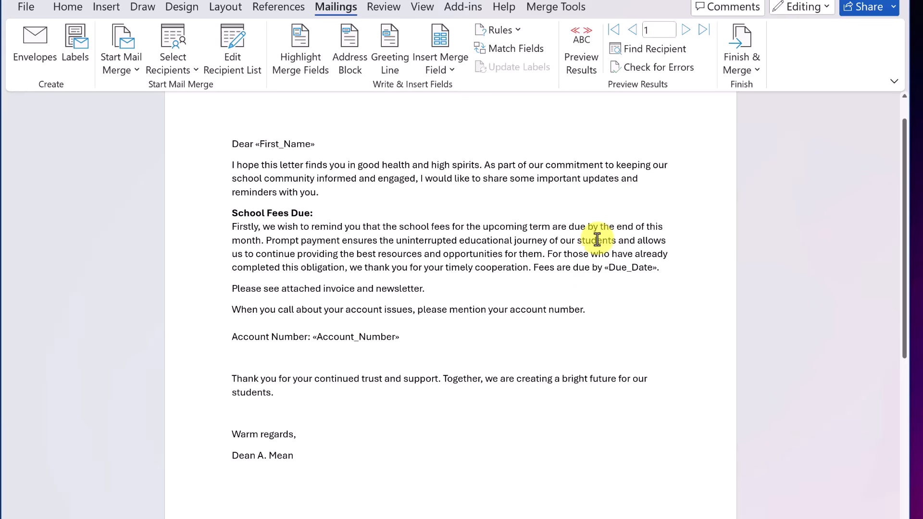
- Preview the merged letters, checking the last record, the first record and the records up to number 3
click(586, 55)
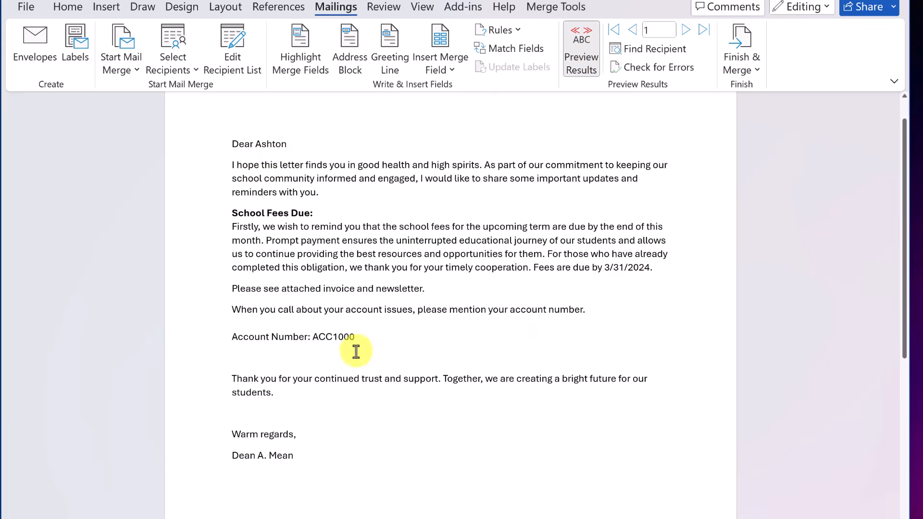
click(703, 31)
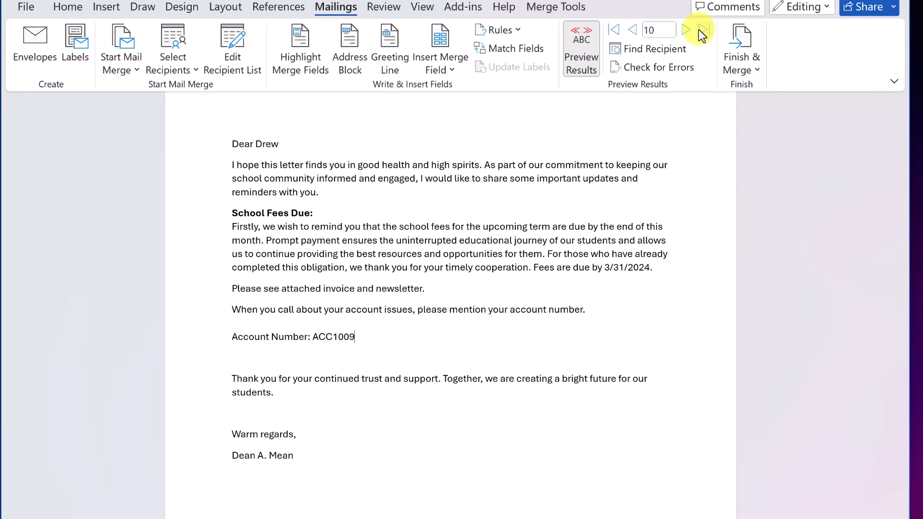
click(615, 30)
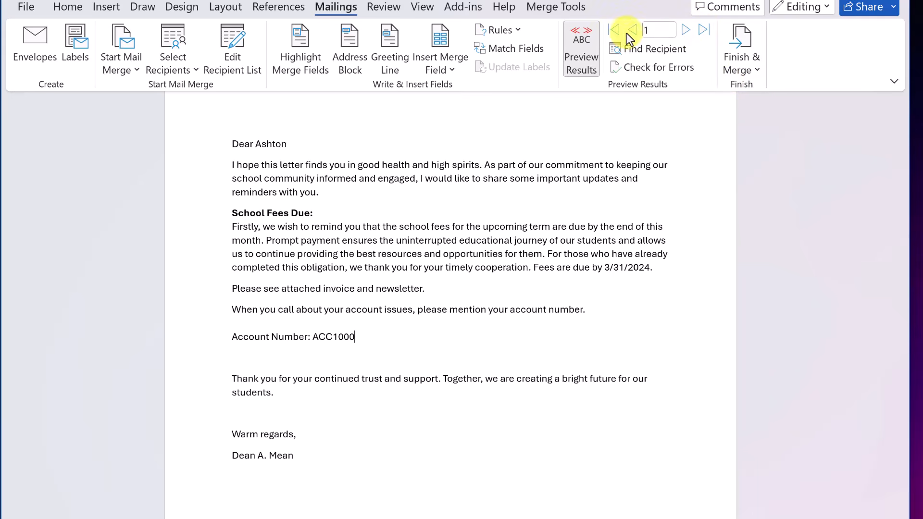
click(686, 33)
click(685, 33)
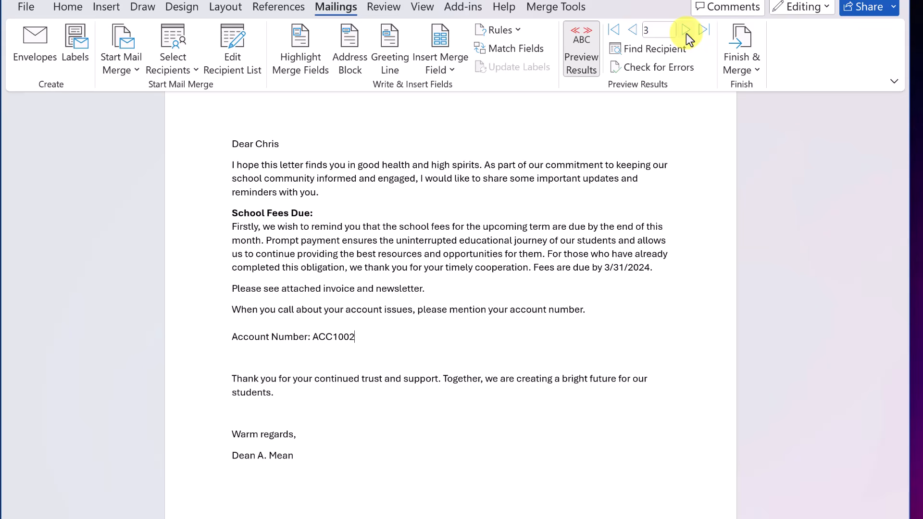
- Continue previewing the merged letters one record at a time up to record 8
click(685, 33)
click(686, 34)
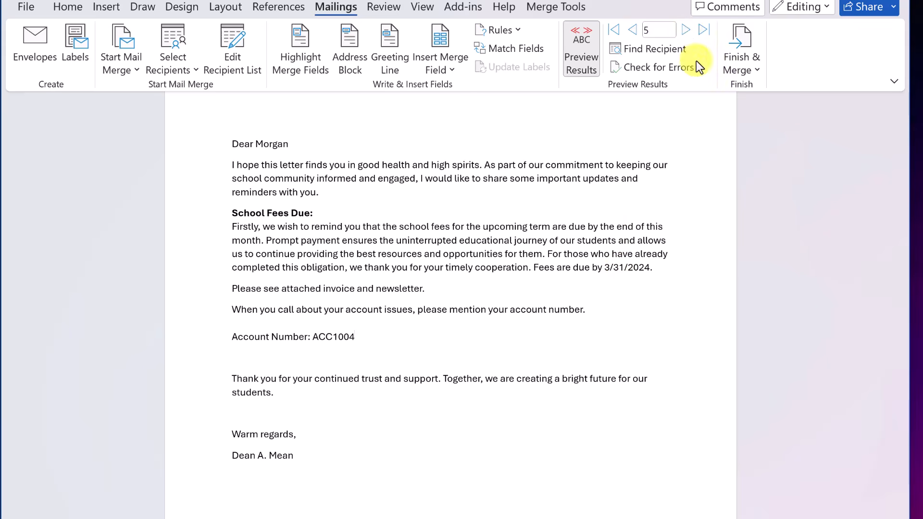
click(687, 32)
click(687, 33)
click(686, 33)
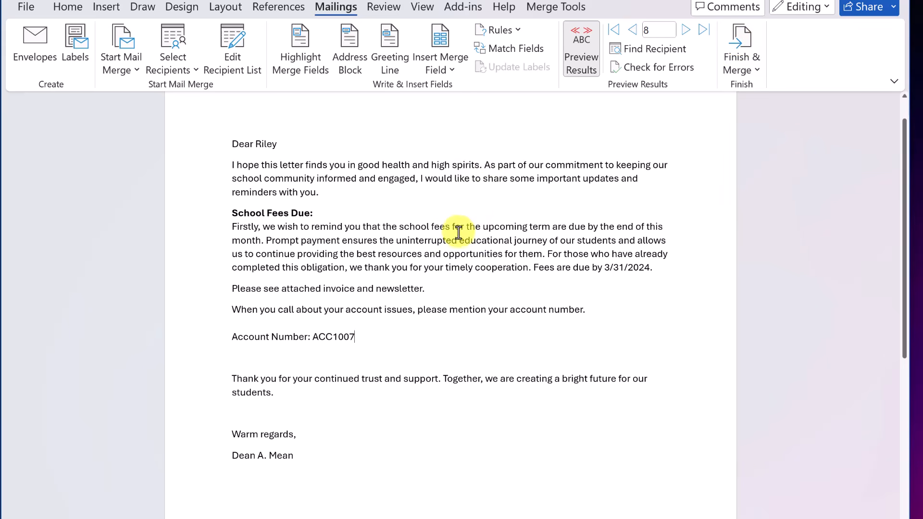
- Save the letter as mailmerge.docx in the Mail Merge folder on the Desktop
click(27, 8)
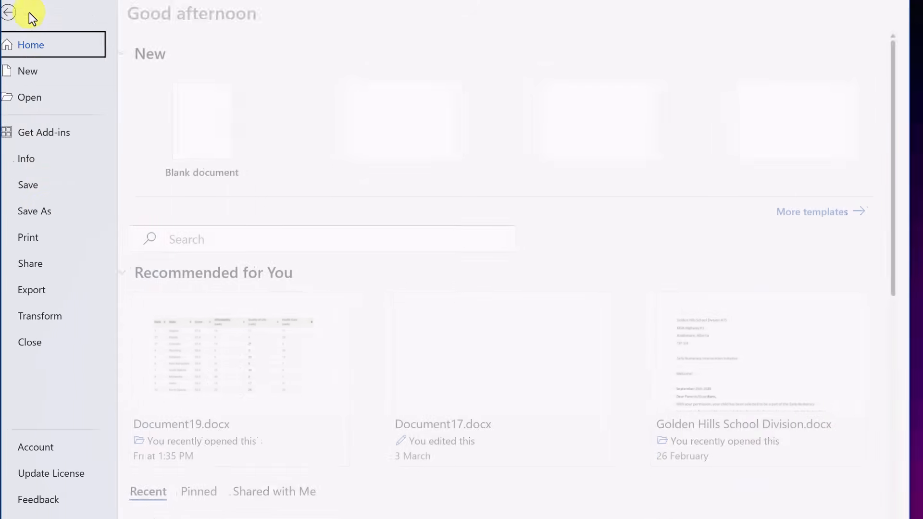
click(57, 212)
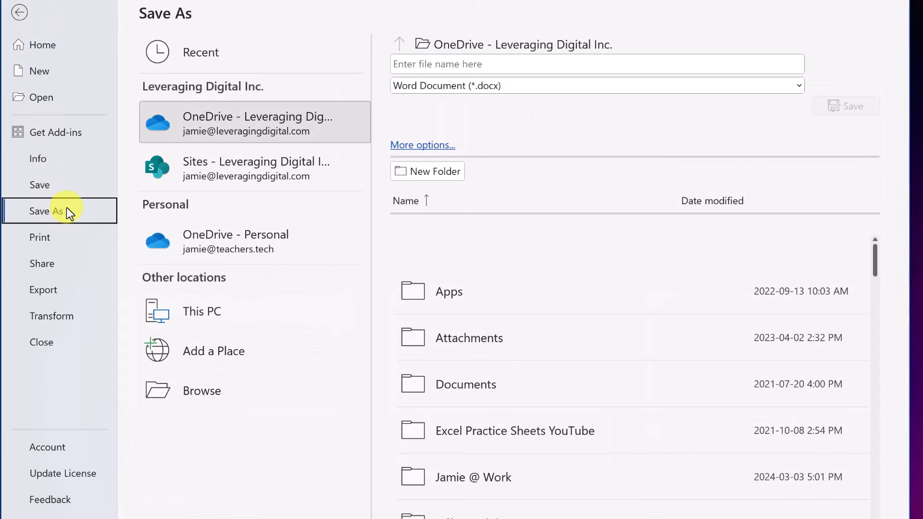
double_click(192, 311)
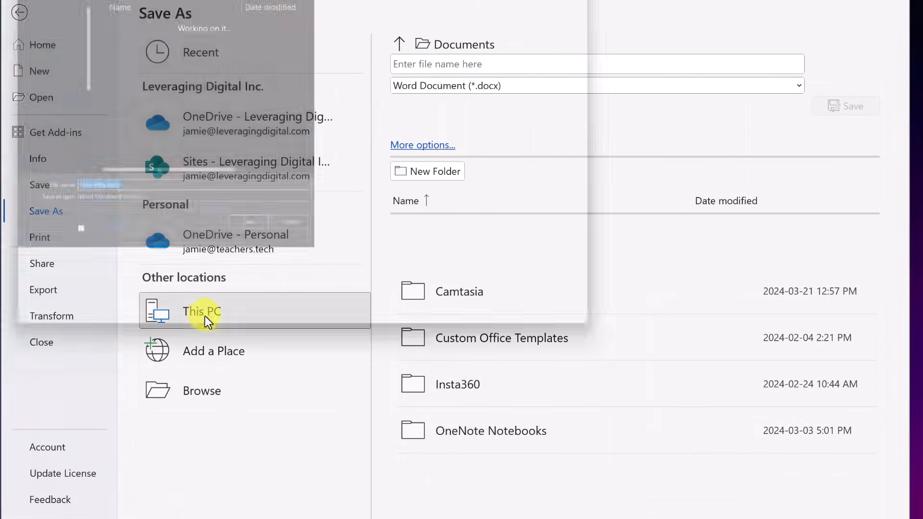
click(52, 62)
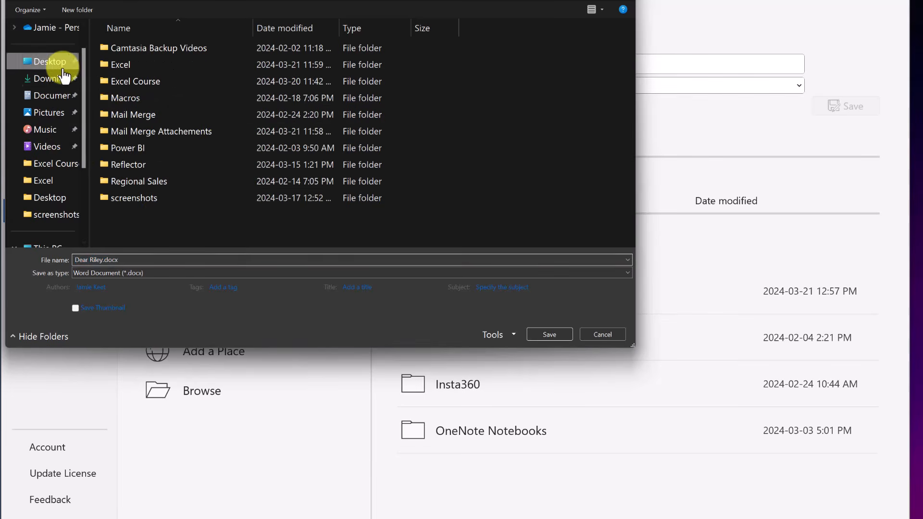
double_click(136, 115)
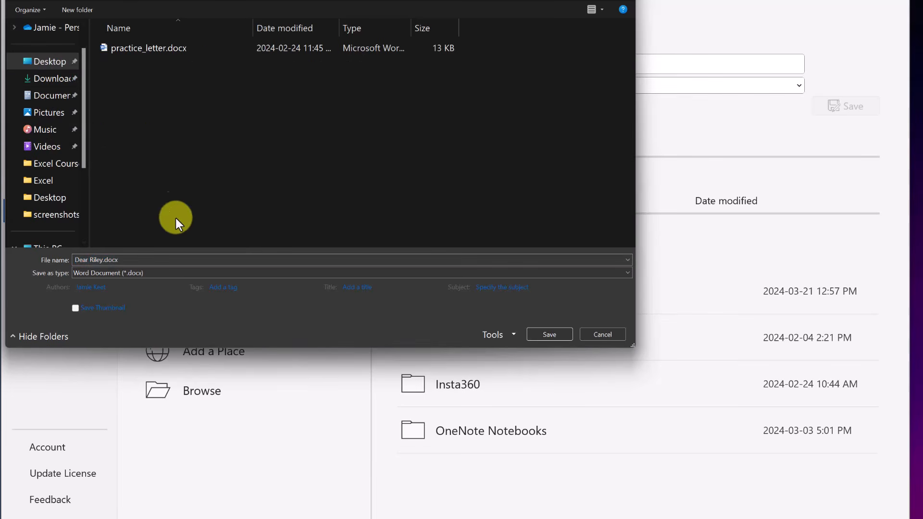
click(99, 261)
click(97, 262)
drag(105, 260, 33, 236)
text(mailmerge)
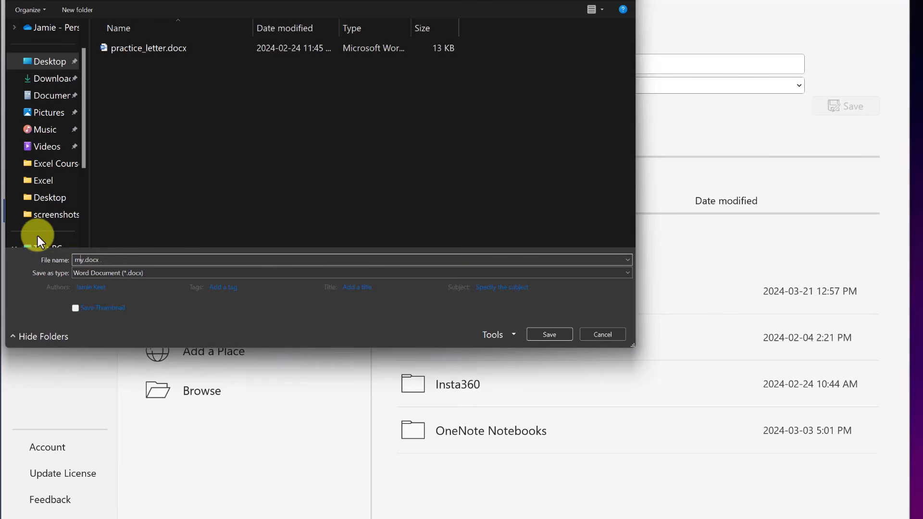
click(550, 334)
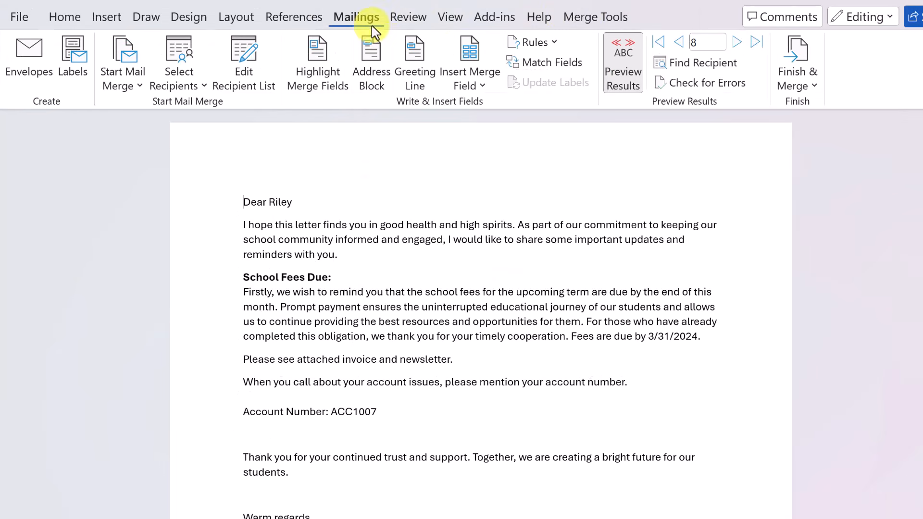
- Start a Merge with Attachments and add Attachment_Path as the merge field holding each recipient's attachment path
click(587, 19)
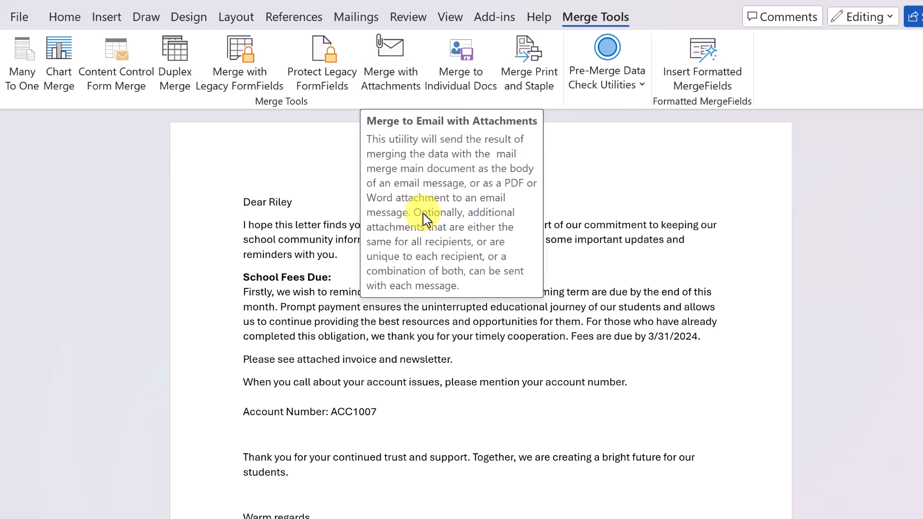
click(393, 53)
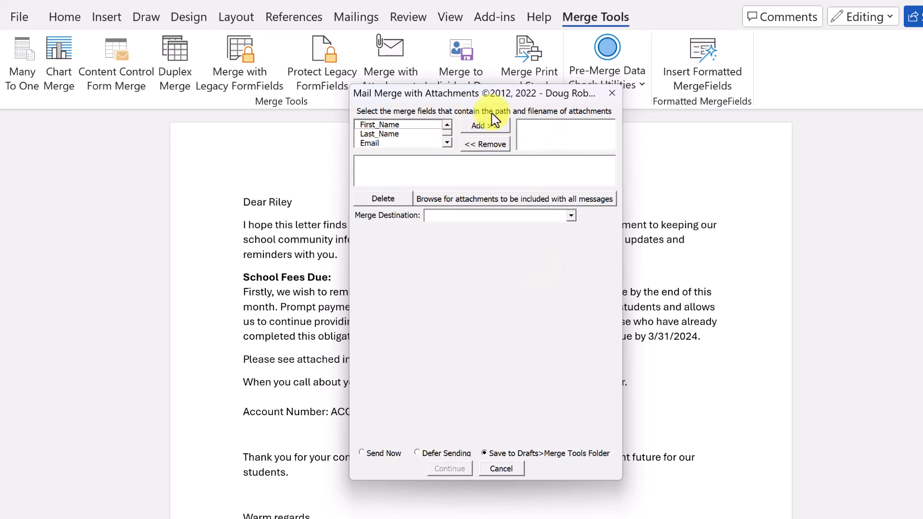
click(447, 143)
click(447, 143)
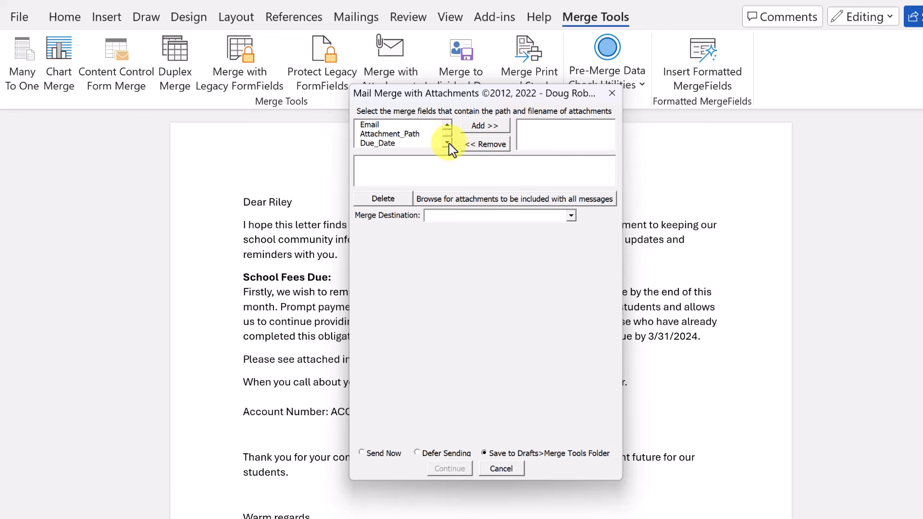
click(402, 135)
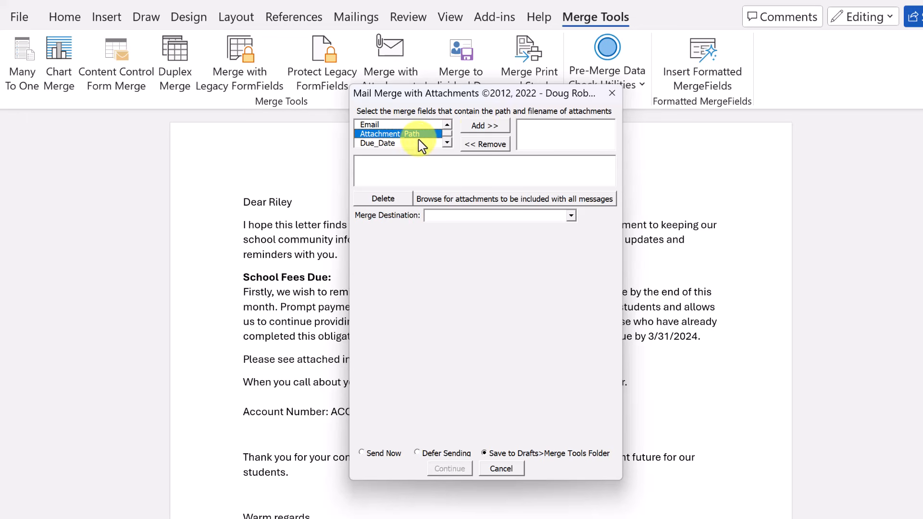
click(481, 127)
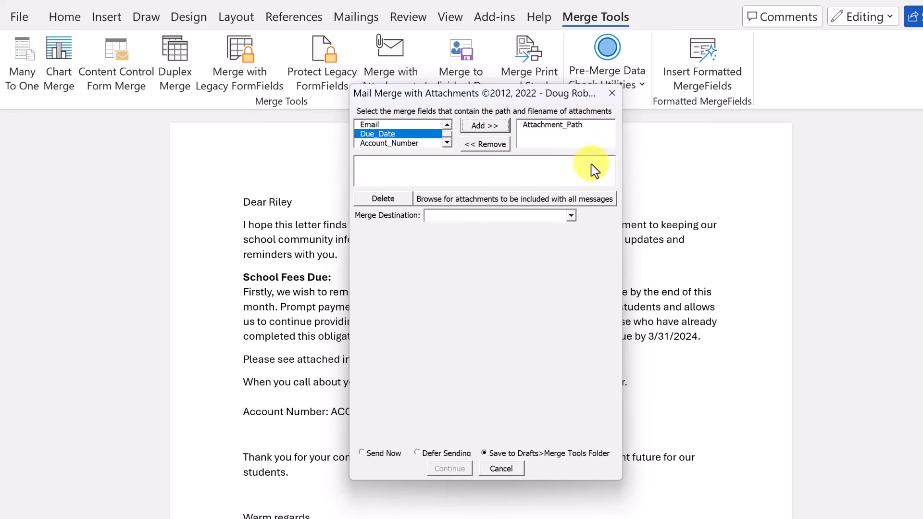
- Include monthly_newsletter.pdf from the Desktop's Mail Merge Attachements folder as an attachment for all messages
click(509, 176)
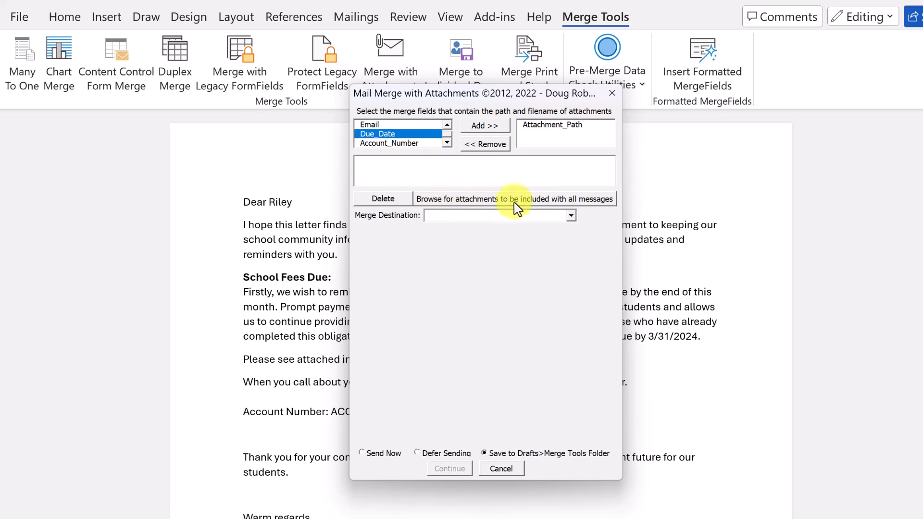
click(531, 201)
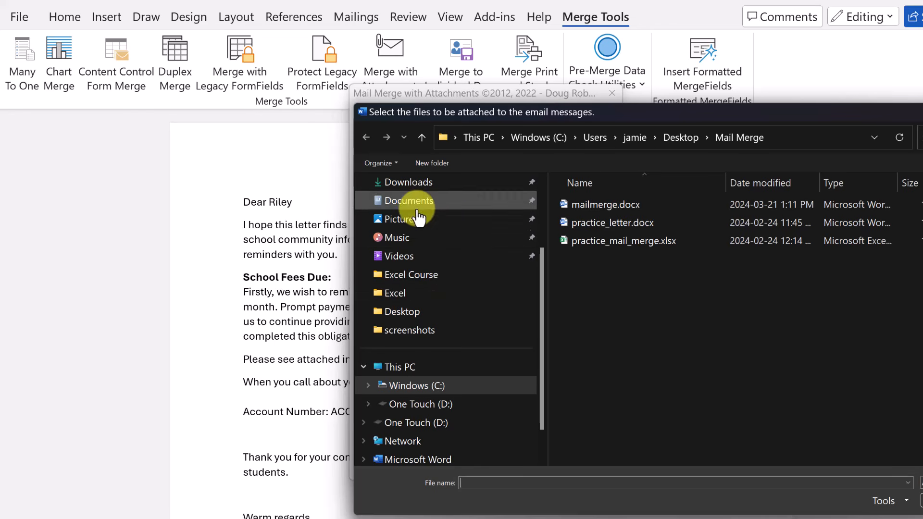
scroll(417, 347, up, 3)
click(408, 259)
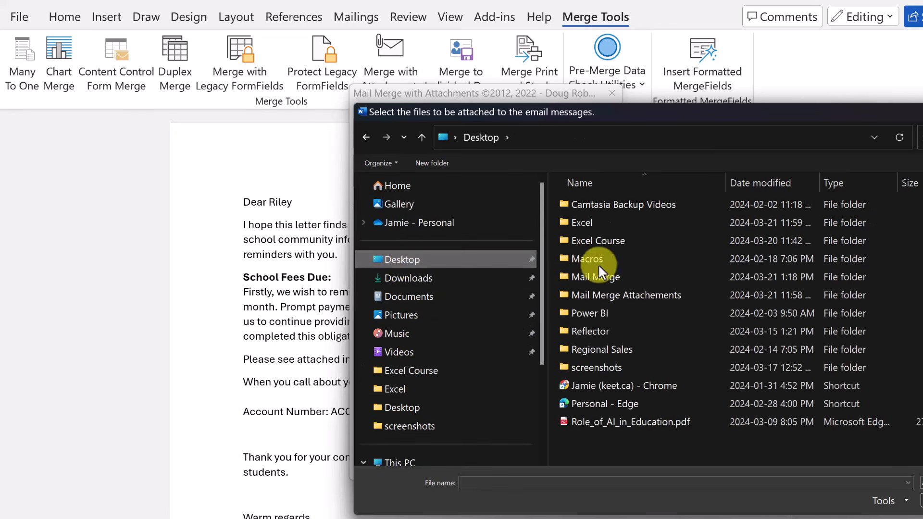
double_click(635, 295)
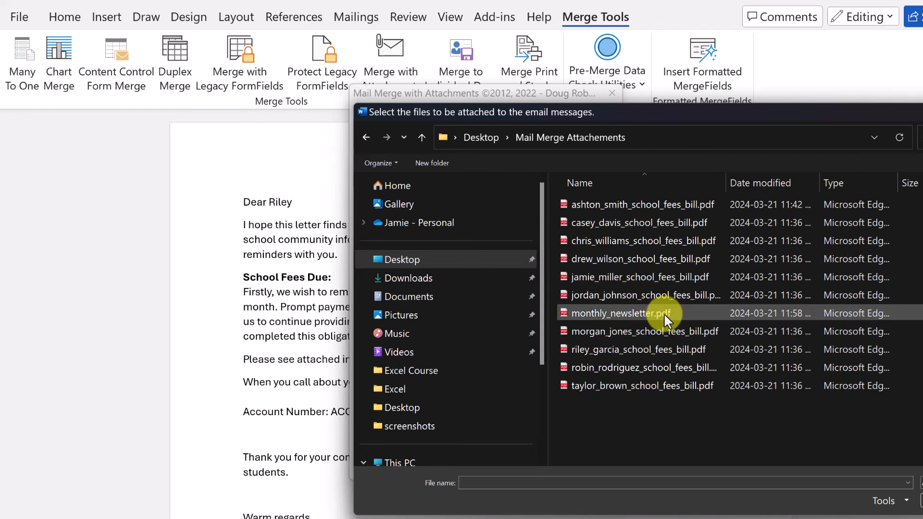
click(624, 315)
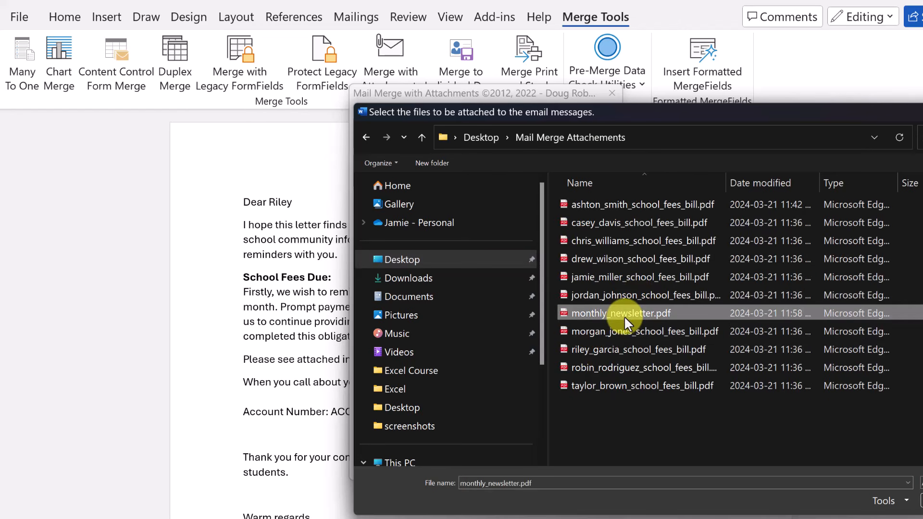
click(921, 501)
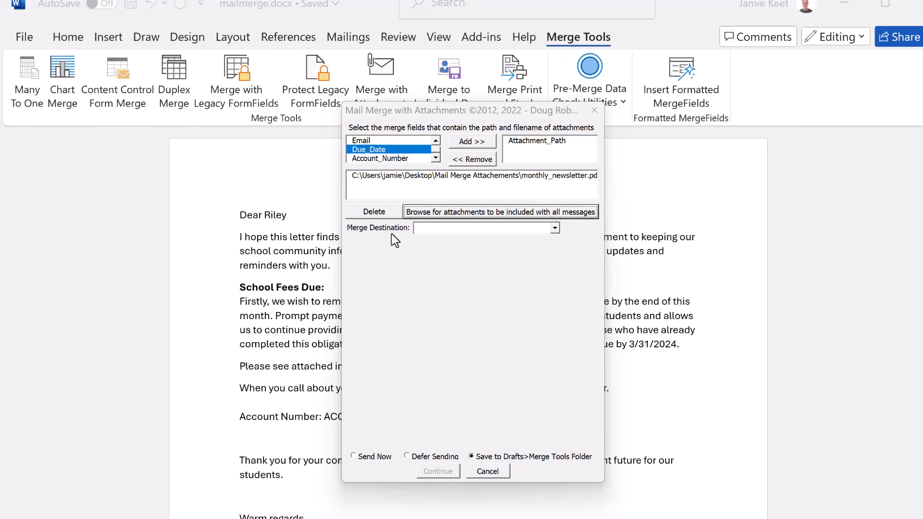
- Set the merge destination to Merge to Email Message and use the Email field for the recipient addresses
click(555, 229)
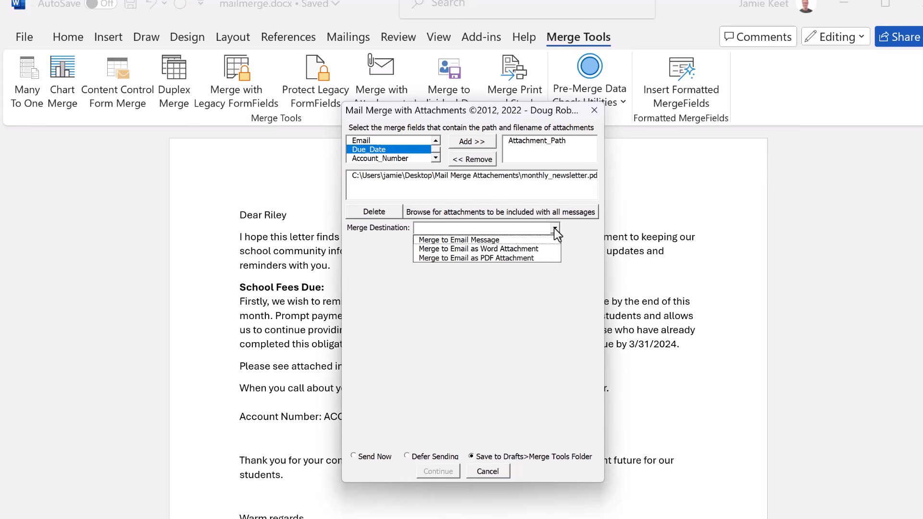
click(482, 243)
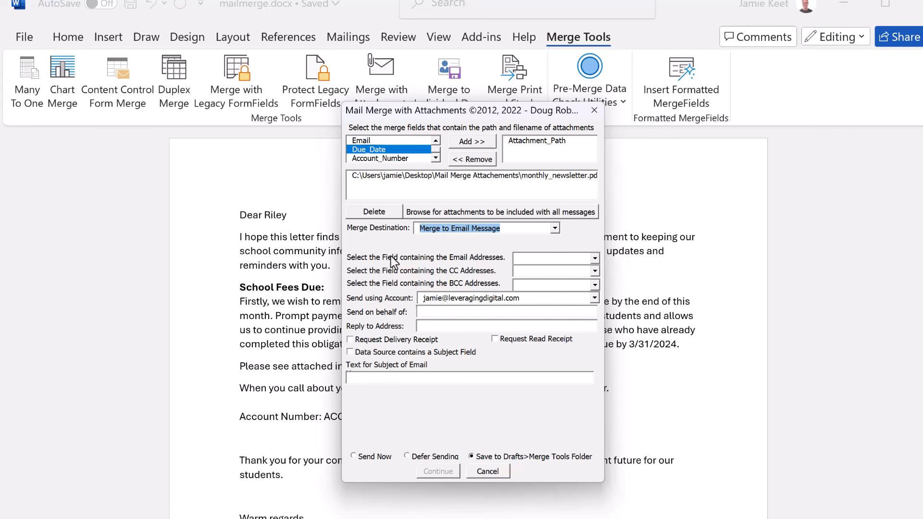
click(594, 258)
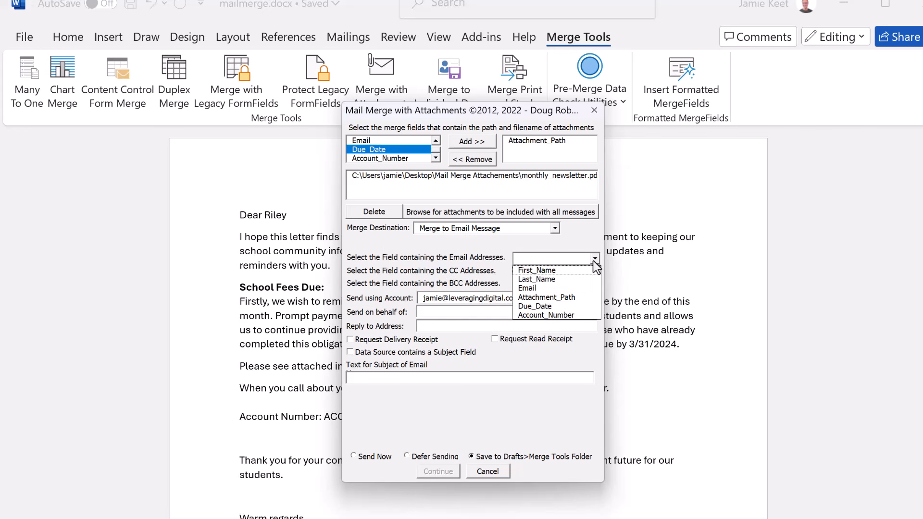
click(537, 289)
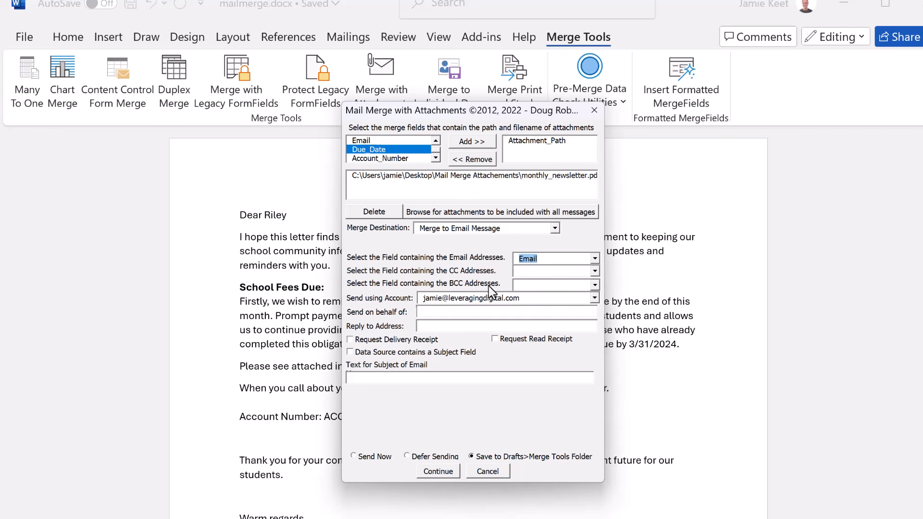
click(595, 272)
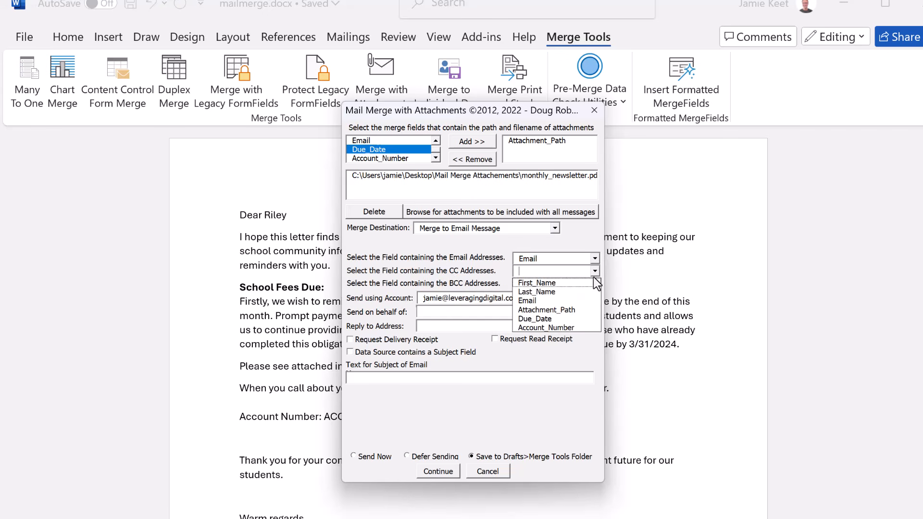
click(594, 271)
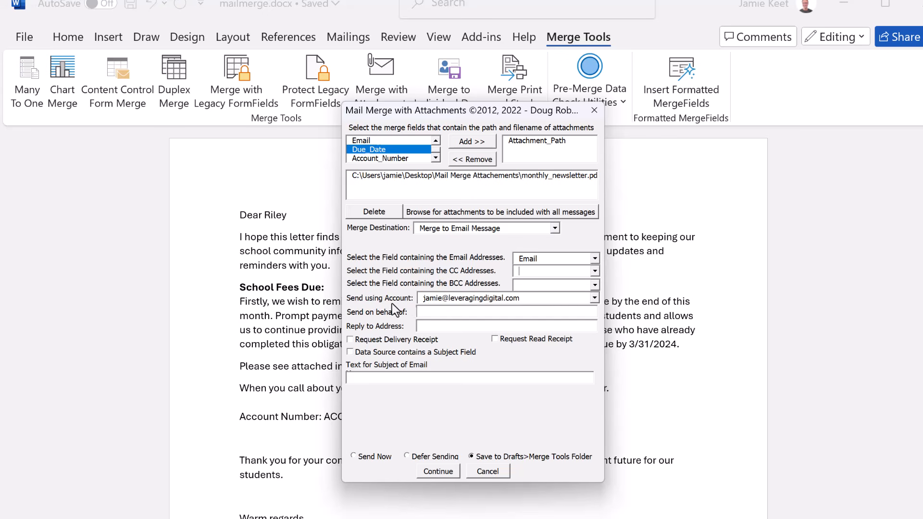
click(594, 299)
click(594, 299)
click(452, 313)
click(580, 344)
- Specify that the data source contains a subject field and choose Due_Date for it
click(350, 352)
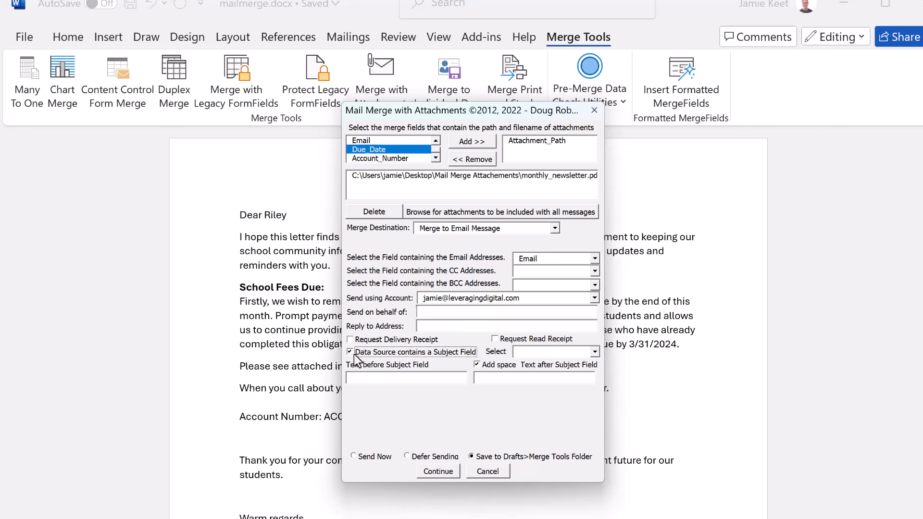
click(595, 353)
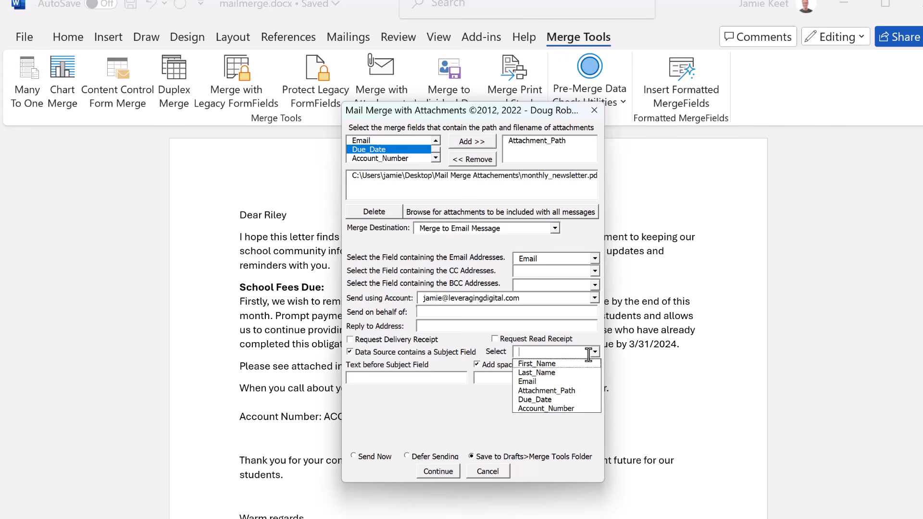
click(544, 400)
- Enter "Please pay fees by" as the text before the subject field and "Thank you!" as the text after it
key(Tab)
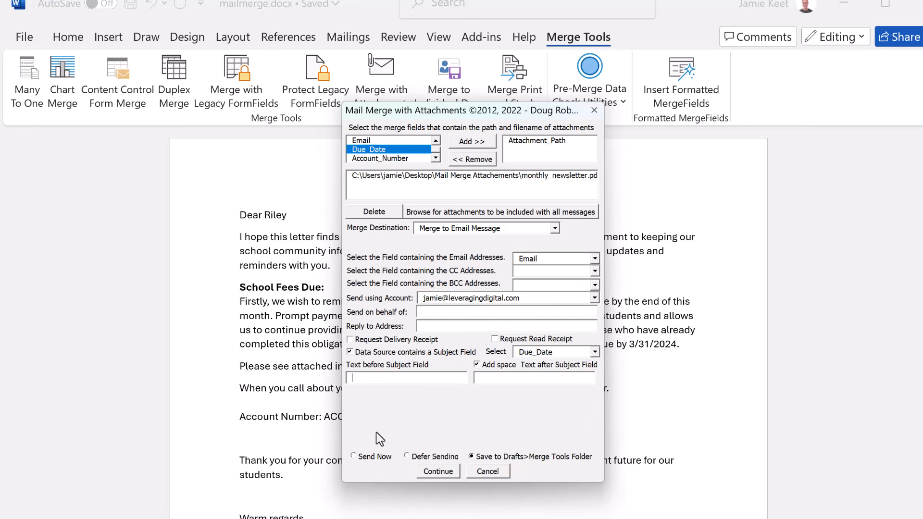
text(Please pay fees by)
click(524, 382)
text(thank)
key(BackSpace)
key(BackSpace)
key(BackSpace)
key(BackSpace)
key(BackSpace)
text(Thank you!)
- Run the merge with Send Now for records 1 to 10 and dismiss the trial version notice
click(357, 457)
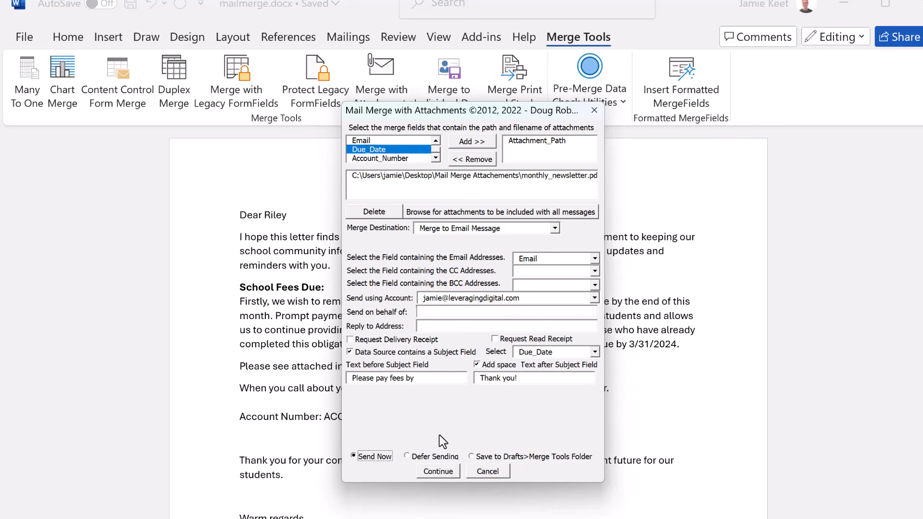
click(439, 471)
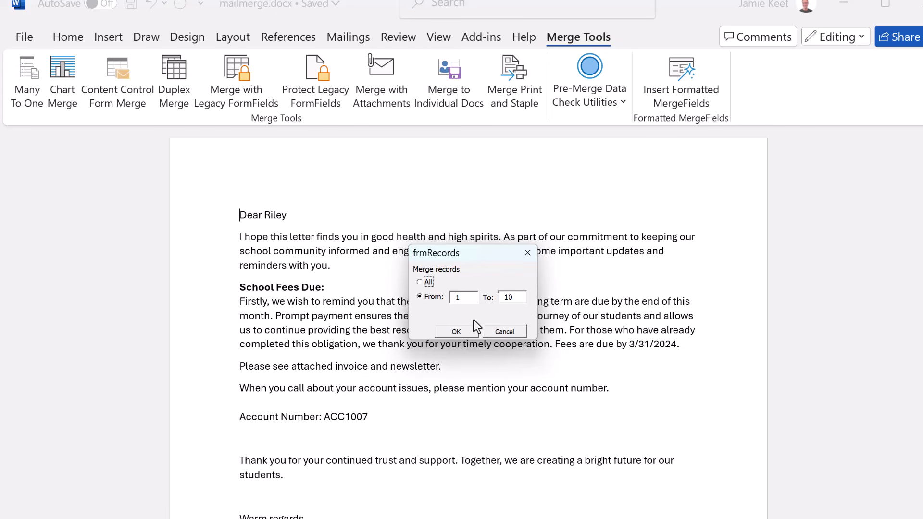
click(460, 332)
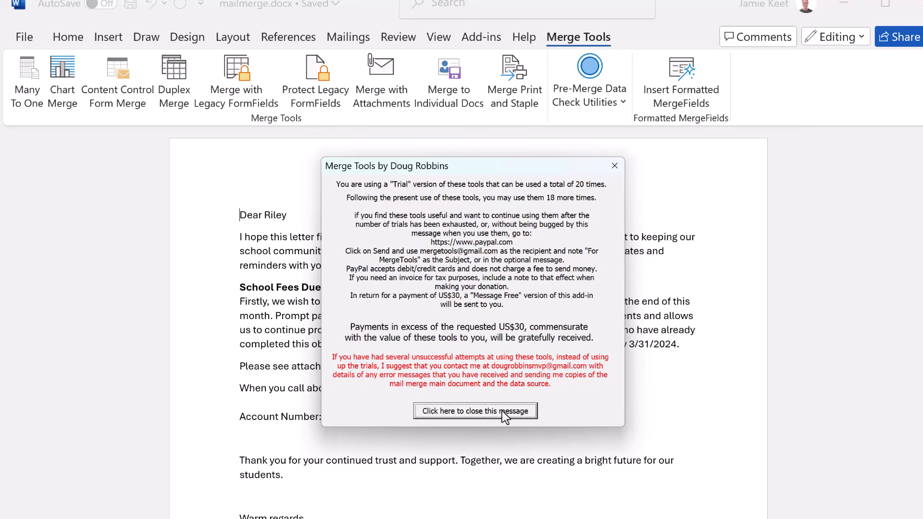
click(491, 412)
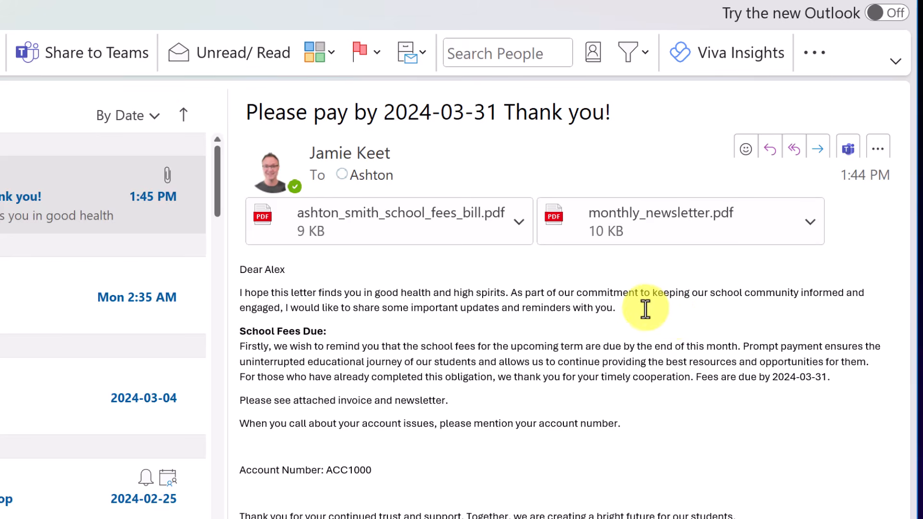
- Check the due date and account number in the body of the merged email received in Outlook
drag(769, 377, 827, 378)
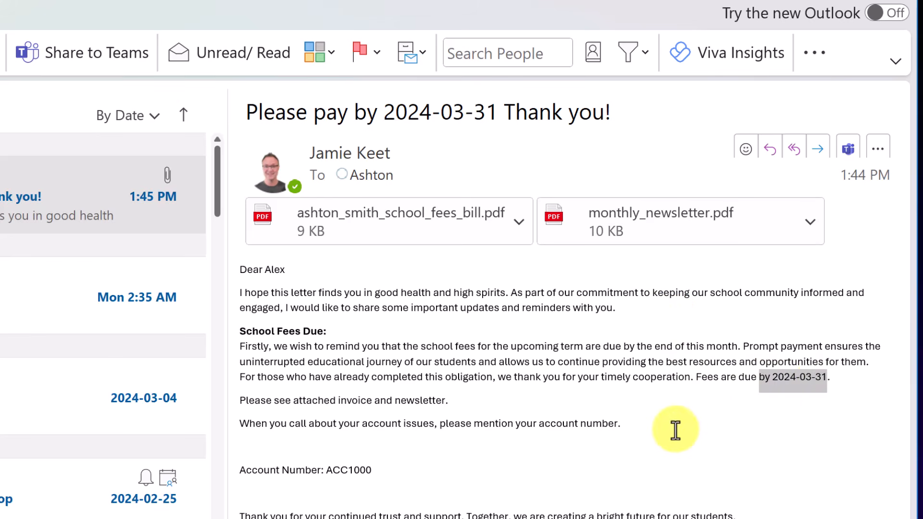
click(571, 429)
drag(326, 472, 468, 480)
click(465, 470)
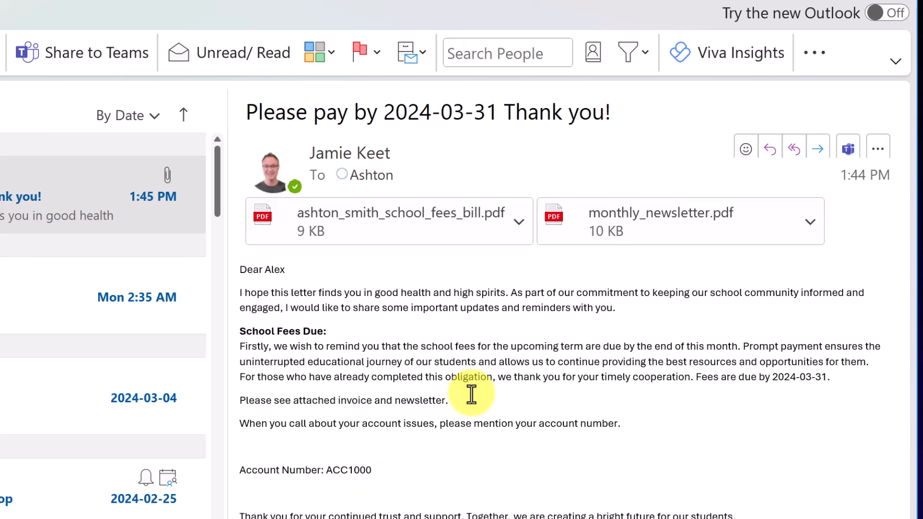